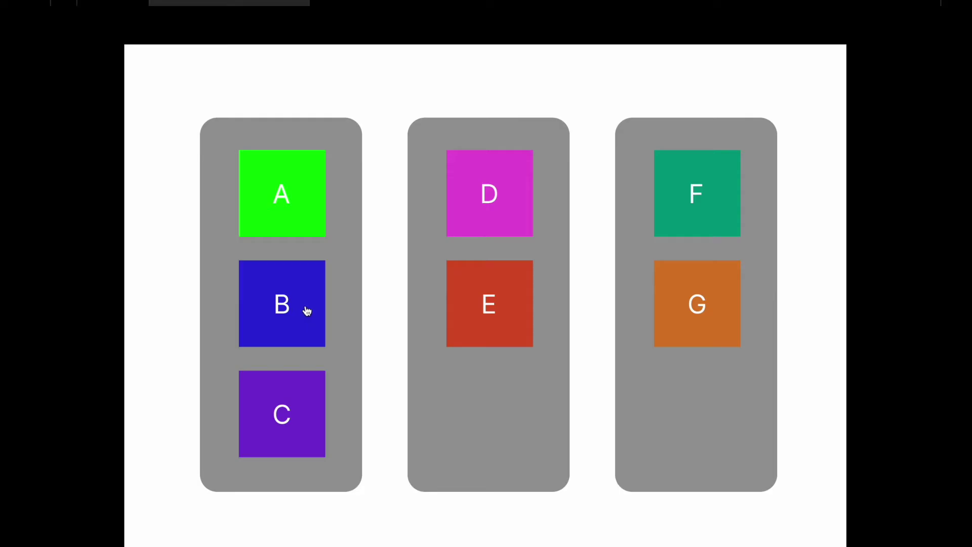
# - Drag card B across to another column in the finished kanban preview
pyautogui.moveTo(307, 311); pyautogui.dragTo(494, 288)
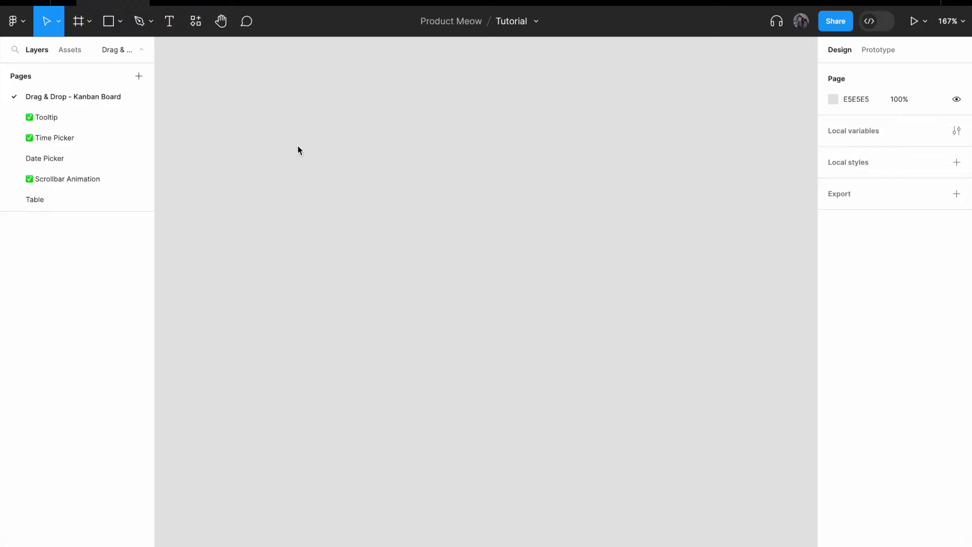
# - Create a text layer with the letter A and wrap it in an auto-layout frame
pyautogui.click(171, 28)
pyautogui.click(257, 198)
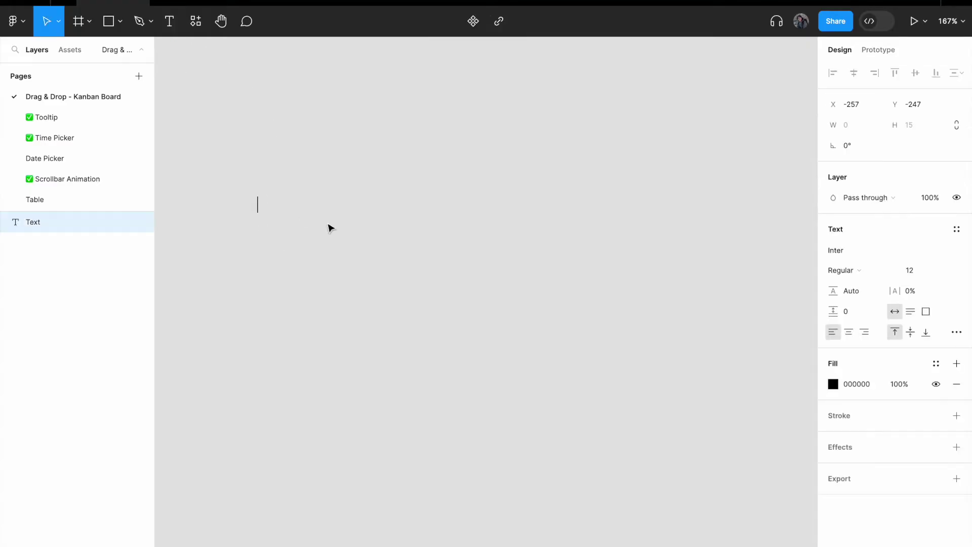
pyautogui.write('A')
pyautogui.press('Escape')
pyautogui.scroll(10, 264, 212)
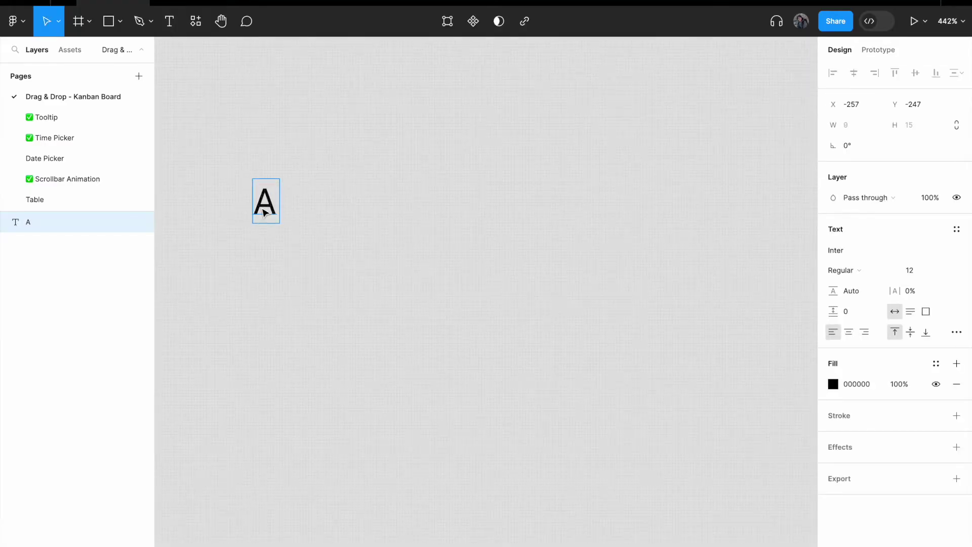
pyautogui.scroll(2, 263, 213)
pyautogui.rightClick(343, 211)
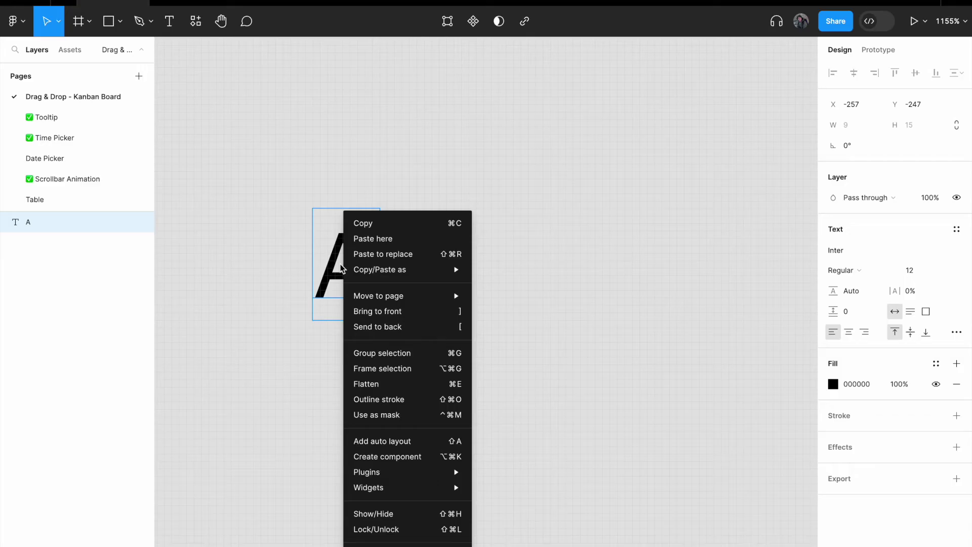
pyautogui.click(433, 442)
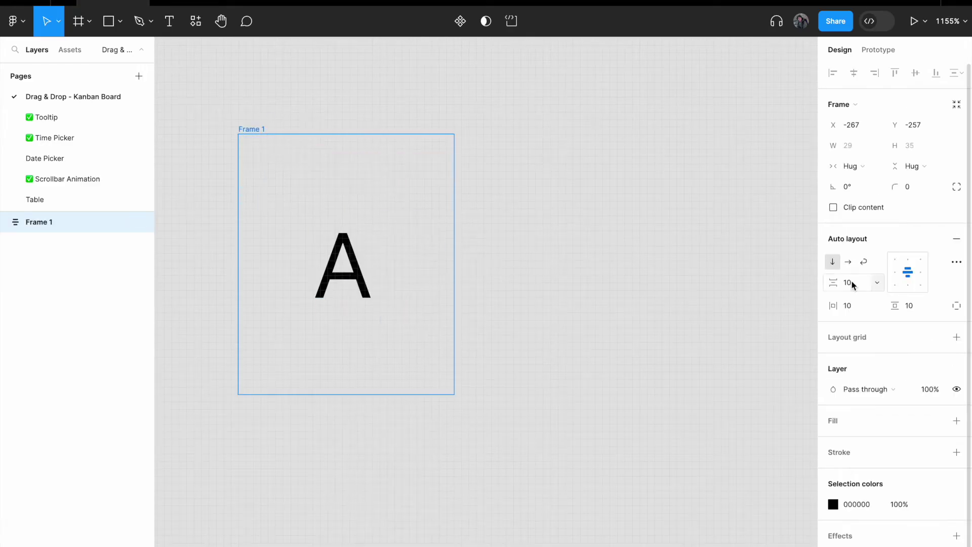
# - Give the frame fixed width and height of 40 × 40
pyautogui.click(866, 168)
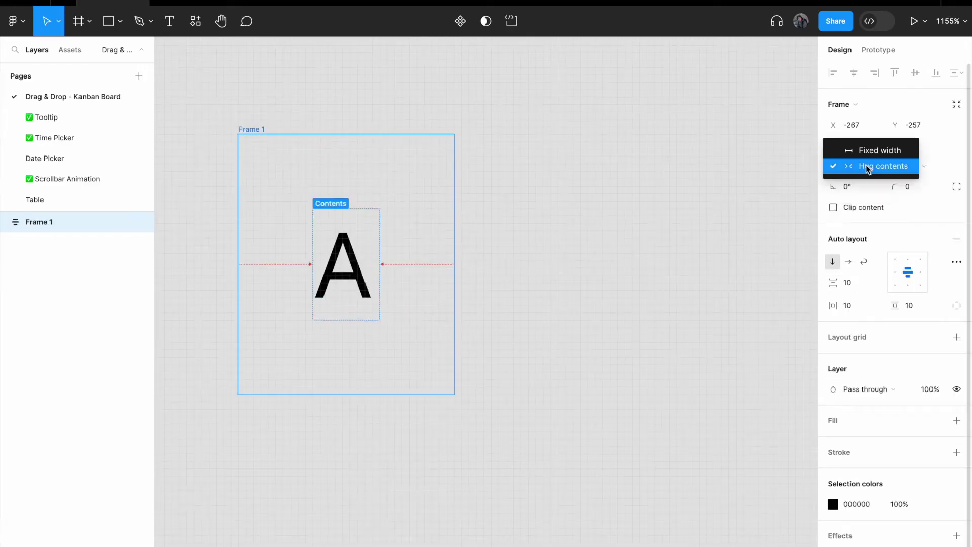
pyautogui.click(891, 175)
pyautogui.click(867, 166)
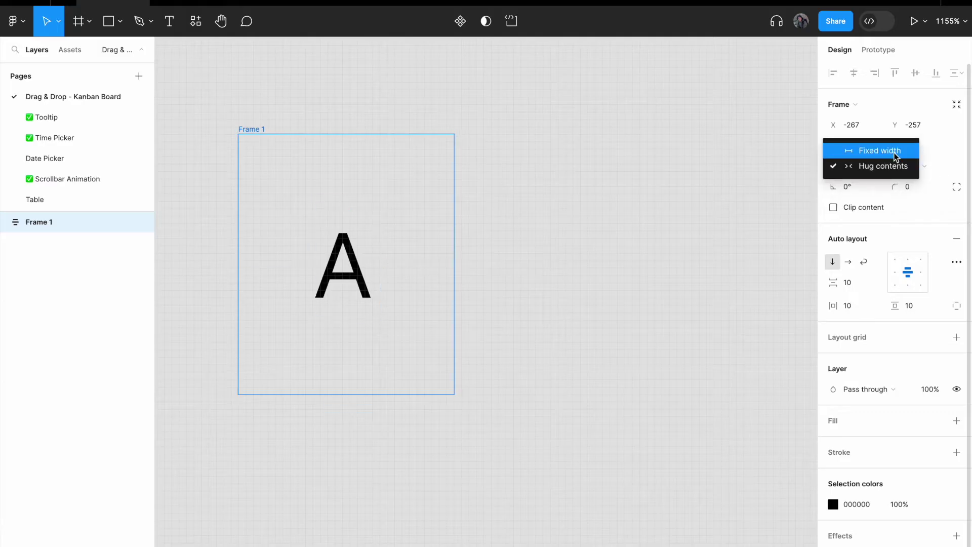
pyautogui.click(886, 150)
pyautogui.click(918, 174)
pyautogui.click(921, 148)
pyautogui.click(847, 147)
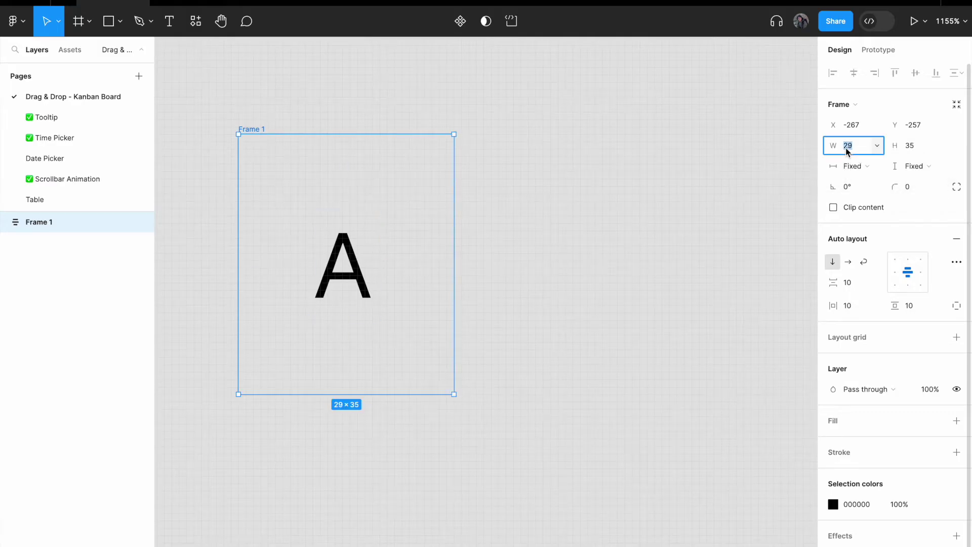
pyautogui.write('40')
pyautogui.press('Tab')
pyautogui.write('4')
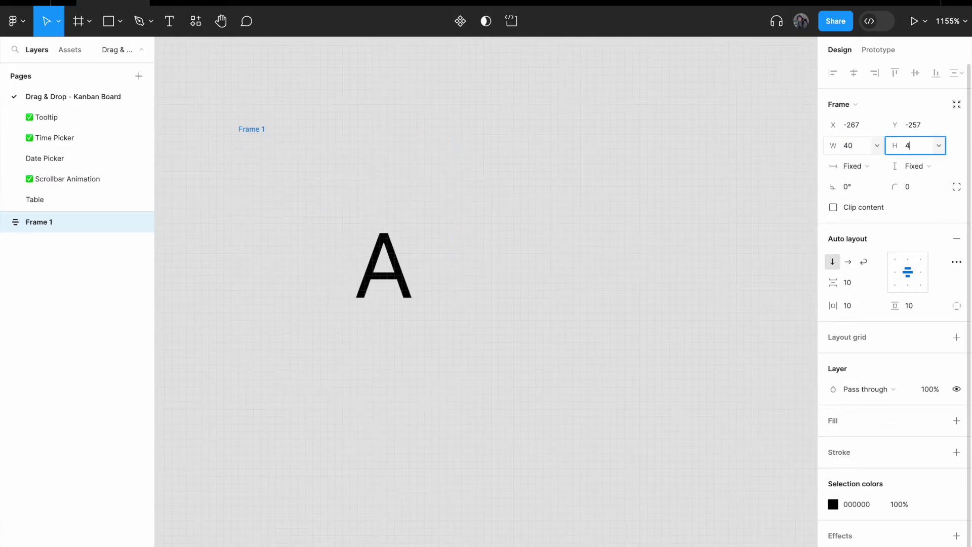
pyautogui.write('0')
pyautogui.press('Return')
# - Rename the frame to 'Card A'
pyautogui.doubleClick(253, 130)
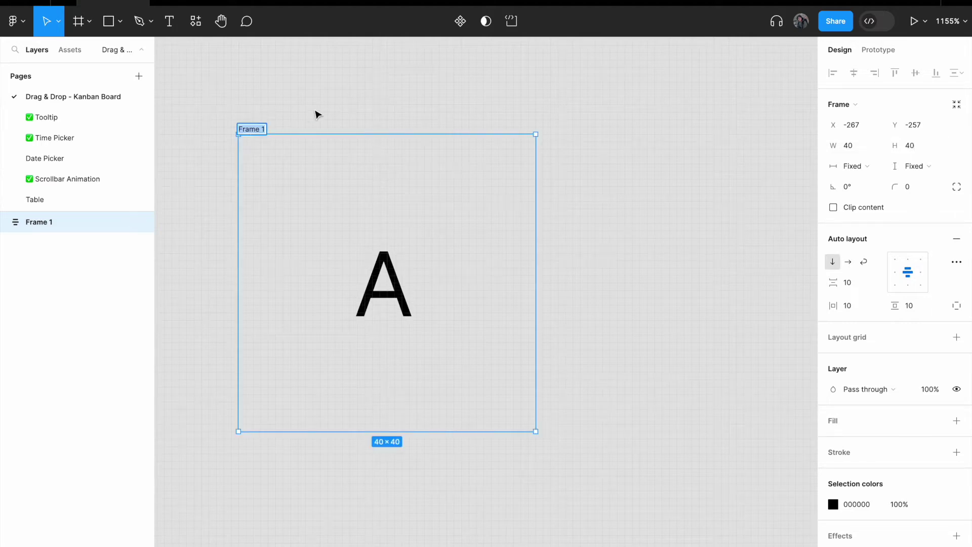
pyautogui.write('Card A')
pyautogui.press('Return')
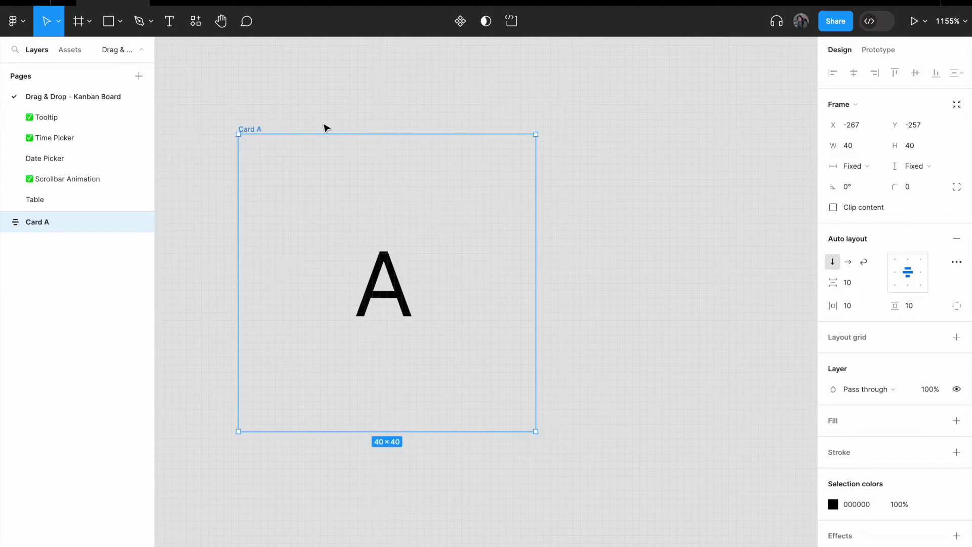
# - Add a bright green 05FF00 fill to Card A
pyautogui.click(833, 421)
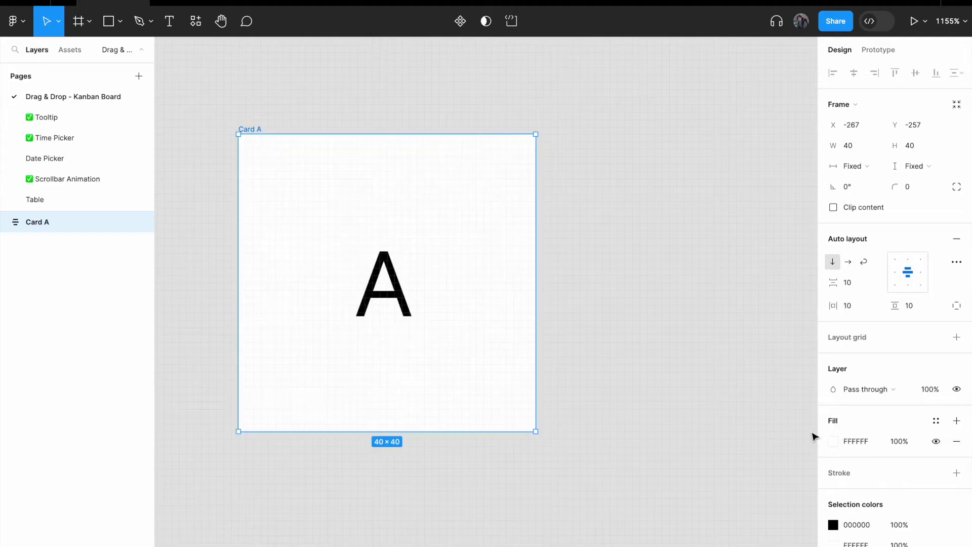
pyautogui.click(833, 442)
pyautogui.click(710, 519)
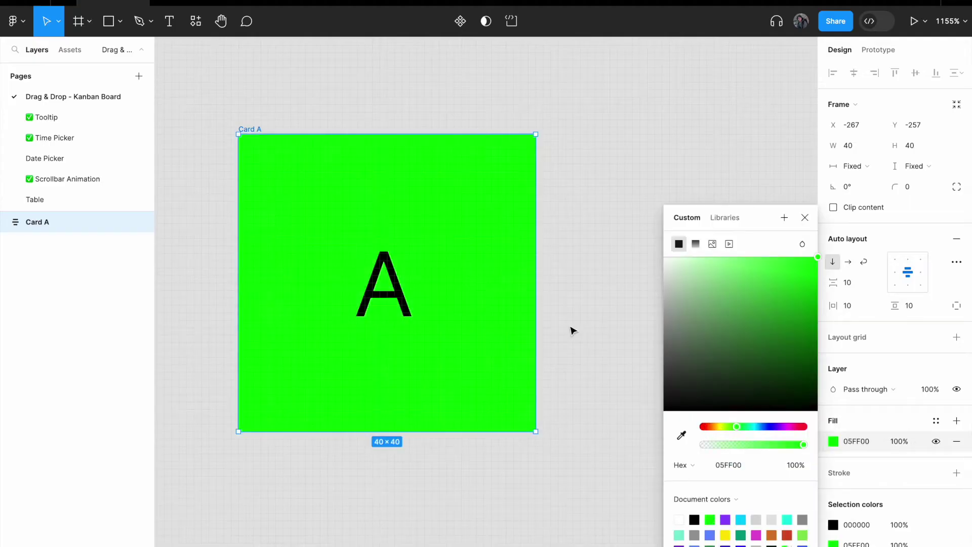
# - Set the letter A's fill to white FFF, then reselect Card A
pyautogui.click(379, 306)
pyautogui.click(858, 404)
pyautogui.write('fff')
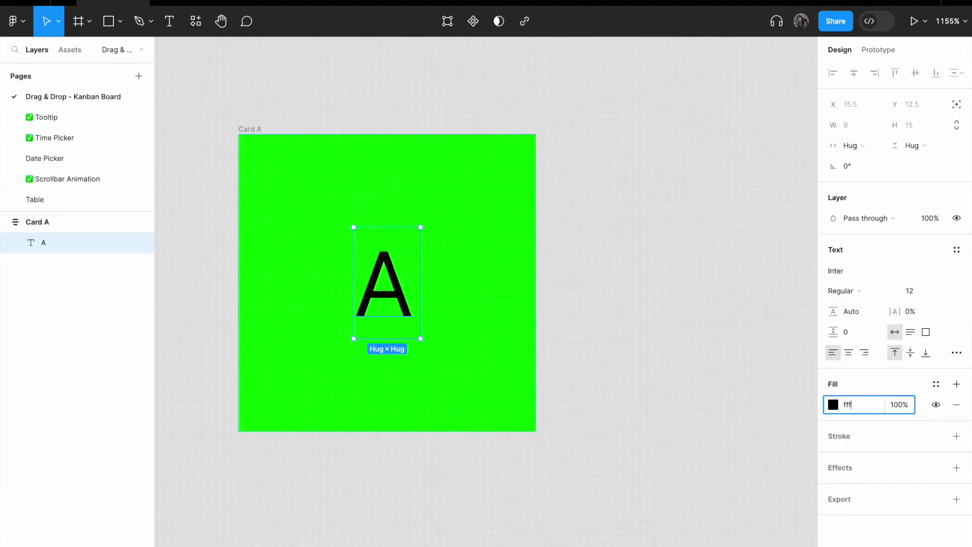
pyautogui.press('Return')
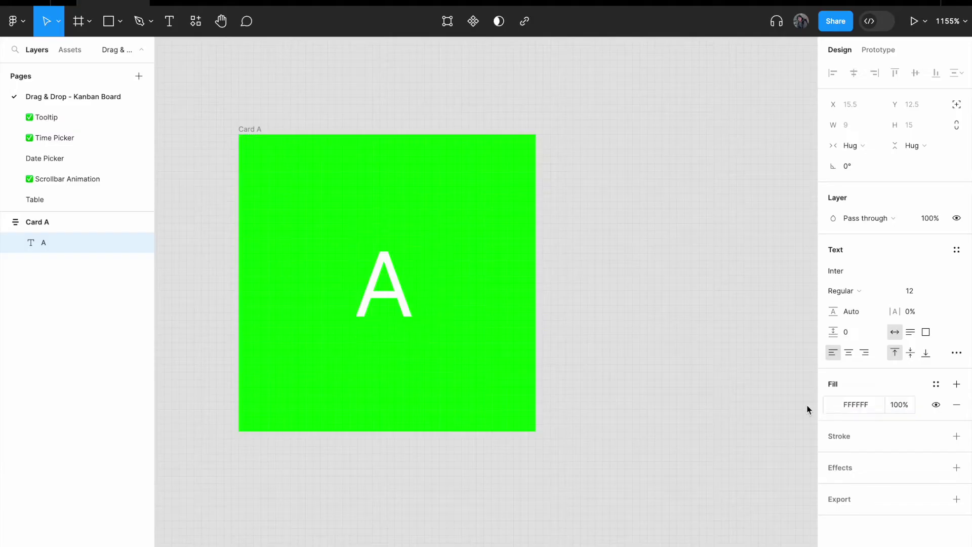
pyautogui.click(560, 308)
pyautogui.scroll(-5, 560, 308)
pyautogui.click(465, 247)
pyautogui.hscroll(5, 464, 247)
pyautogui.scroll(-4, 465, 247)
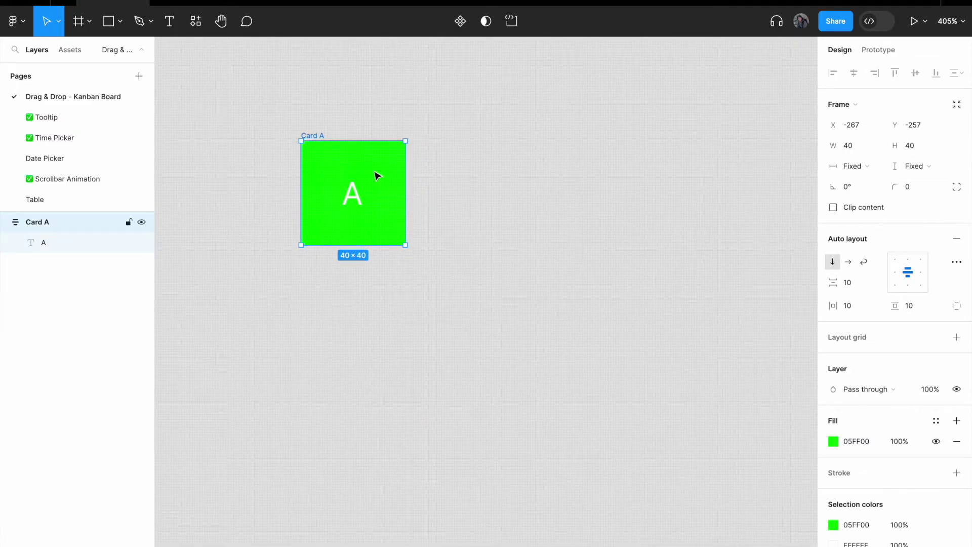
# - Copy Card A and paste two copies onto the canvas
pyautogui.rightClick(375, 171)
pyautogui.click(419, 179)
pyautogui.rightClick(455, 177)
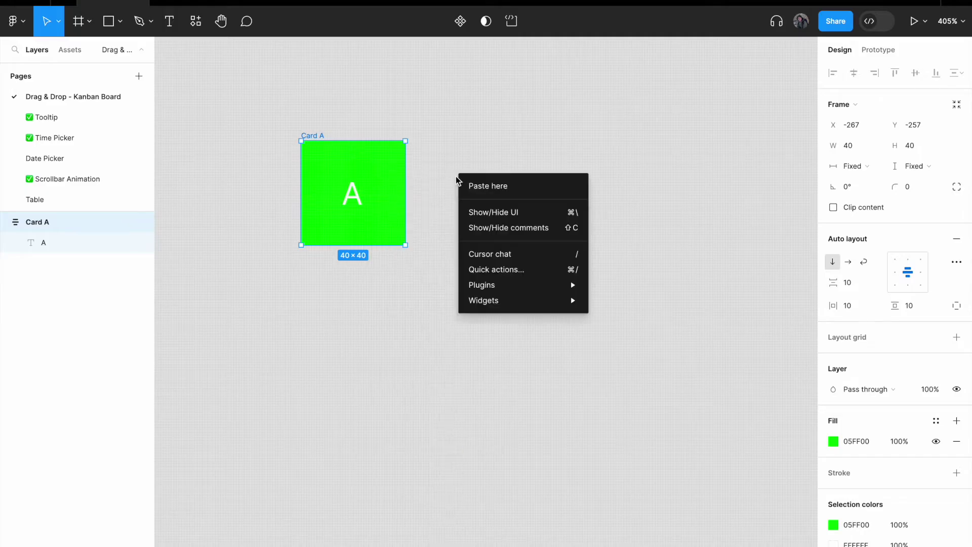
pyautogui.click(482, 188)
pyautogui.rightClick(633, 218)
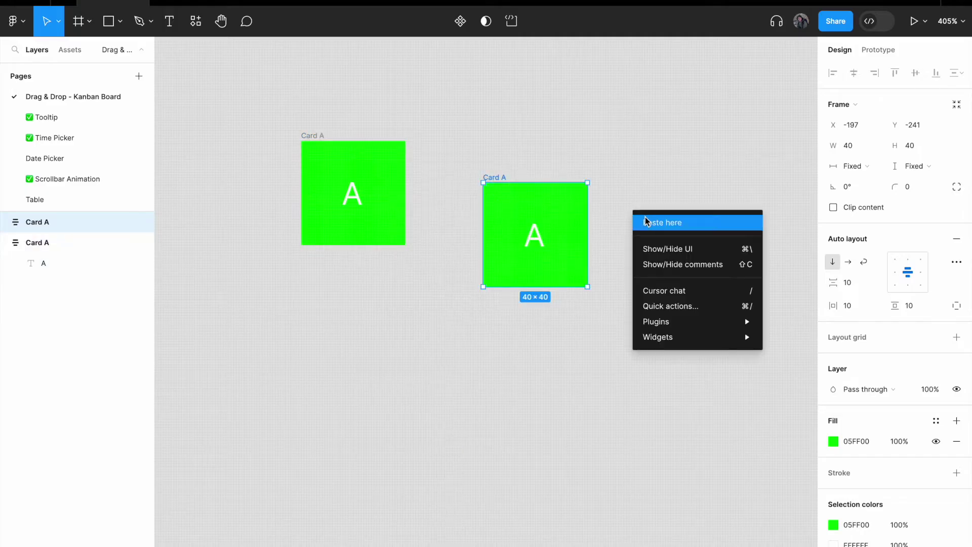
pyautogui.click(653, 221)
# - Arrange the three green cards into an evenly spaced vertical column
pyautogui.moveTo(660, 226); pyautogui.dragTo(334, 444)
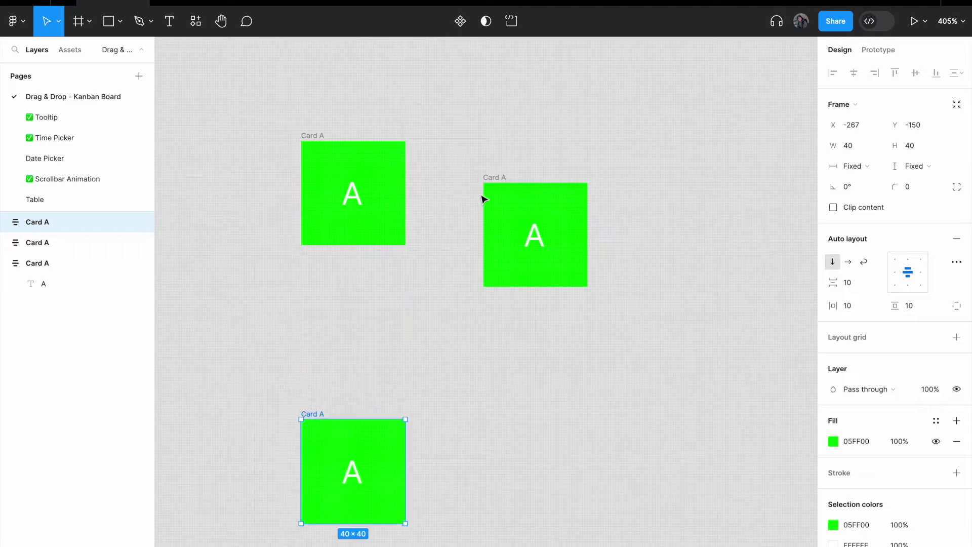
pyautogui.moveTo(498, 180); pyautogui.dragTo(315, 271)
pyautogui.moveTo(324, 416); pyautogui.dragTo(325, 401)
pyautogui.click(324, 271)
pyautogui.doubleClick(323, 269)
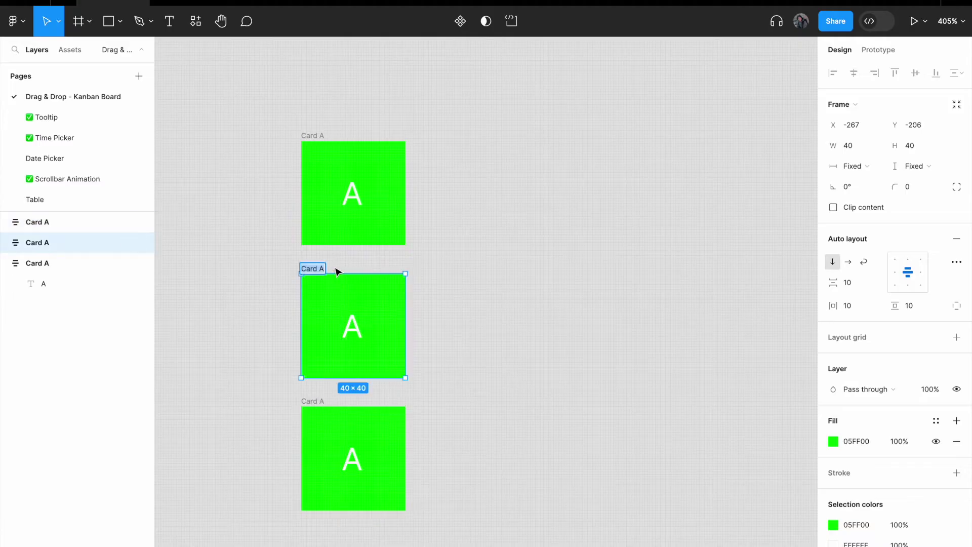
pyautogui.click(319, 268)
pyautogui.press('BackSpace')
pyautogui.write('B')
pyautogui.press('Return')
pyautogui.press('Return')
pyautogui.press('Return')
pyautogui.write('B')
pyautogui.press('Escape')
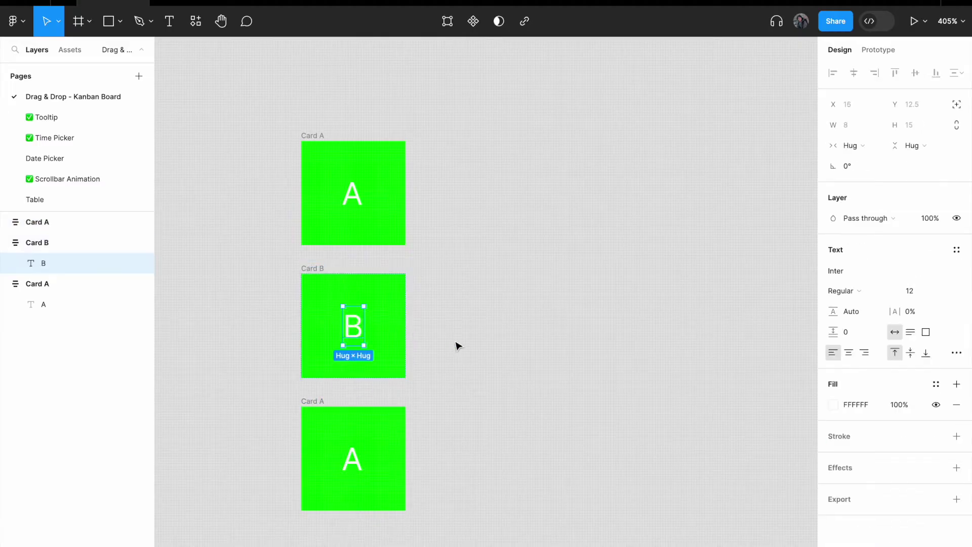
pyautogui.click(457, 346)
pyautogui.click(326, 402)
pyautogui.doubleClick(323, 401)
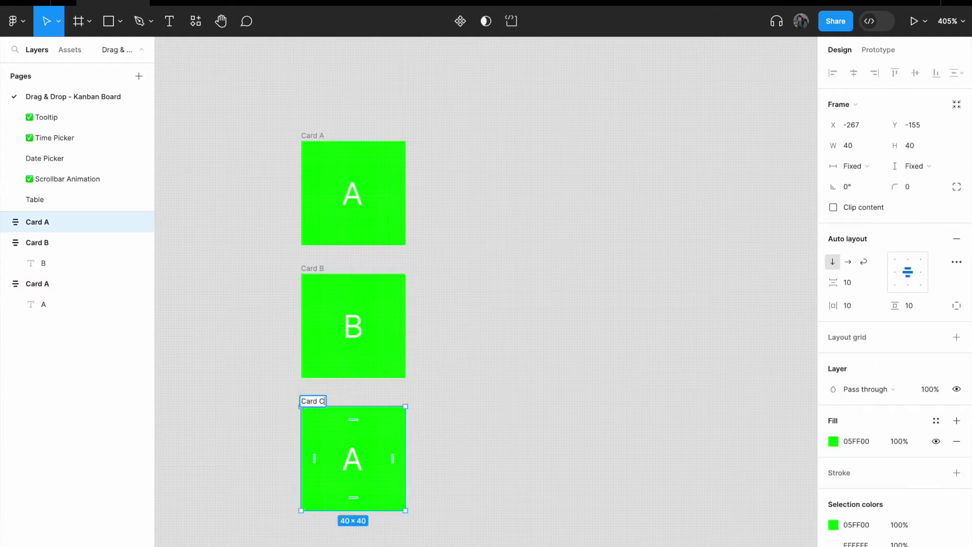
pyautogui.write('C')
pyautogui.press('Return')
pyautogui.press('Return')
pyautogui.press('Return')
pyautogui.write('C')
pyautogui.press('BackSpace')
pyautogui.write('C')
pyautogui.click(419, 360)
pyautogui.click(386, 336)
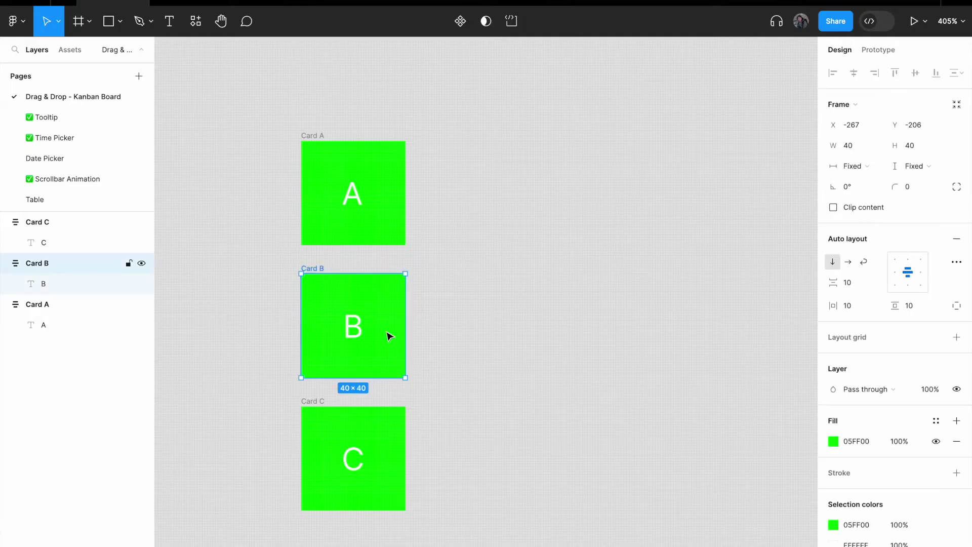
pyautogui.click(833, 441)
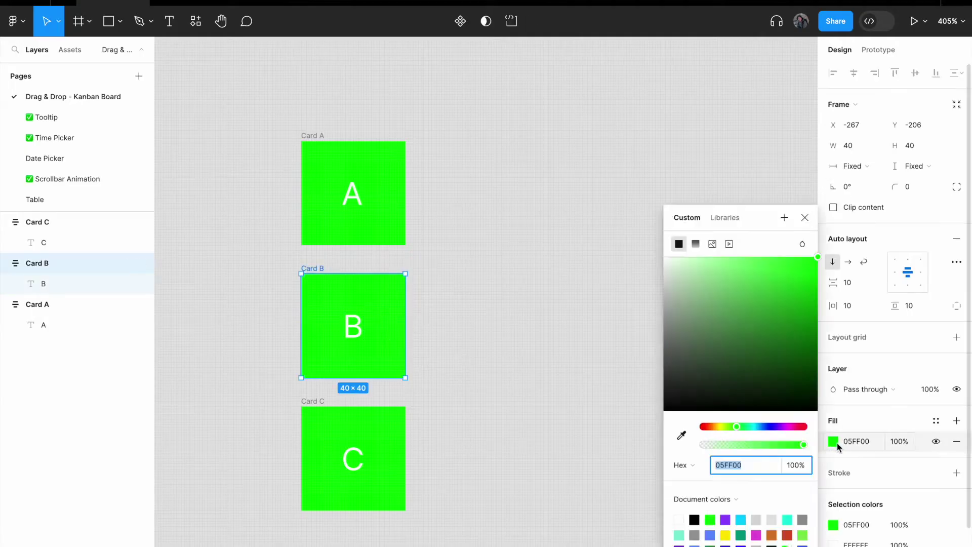
pyautogui.click(729, 542)
pyautogui.click(521, 456)
pyautogui.click(321, 404)
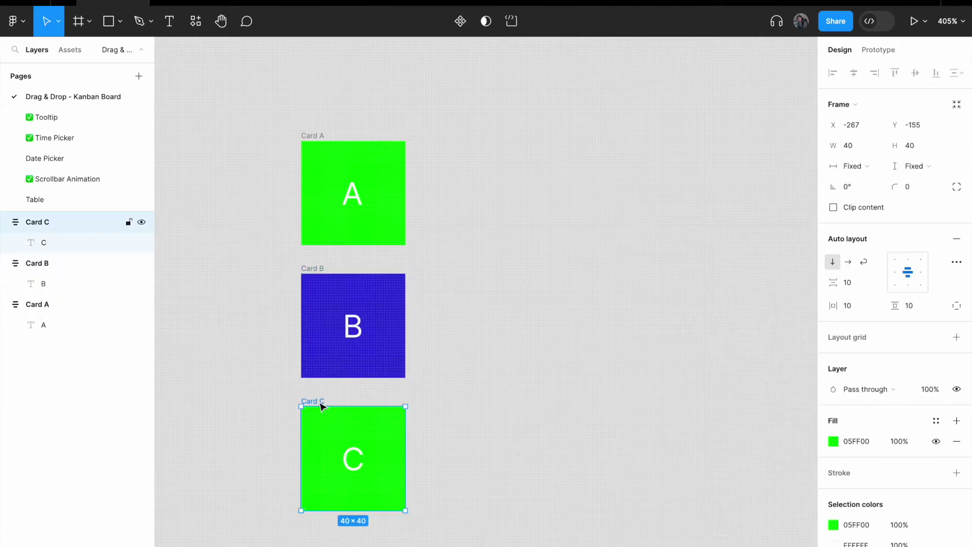
pyautogui.click(833, 441)
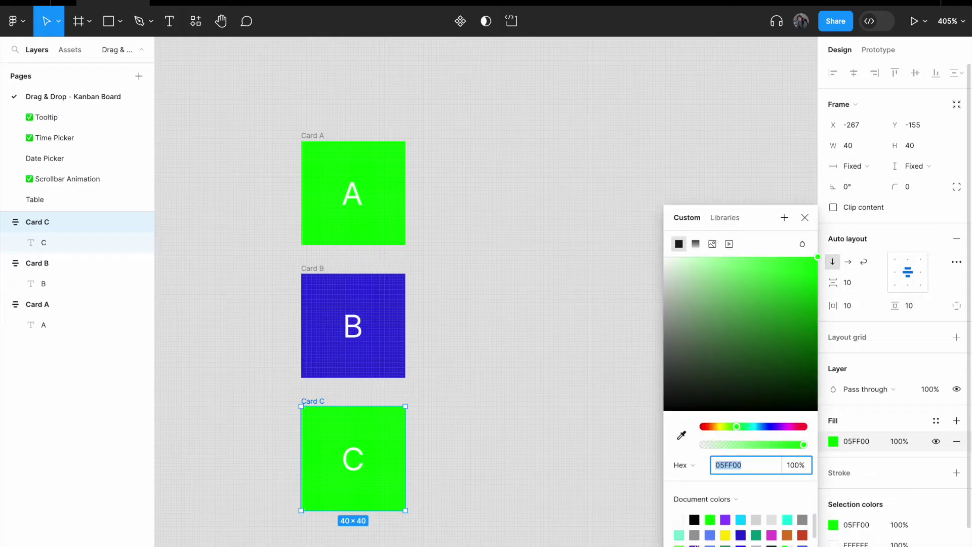
pyautogui.click(701, 541)
pyautogui.click(524, 461)
pyautogui.scroll(-2, 493, 356)
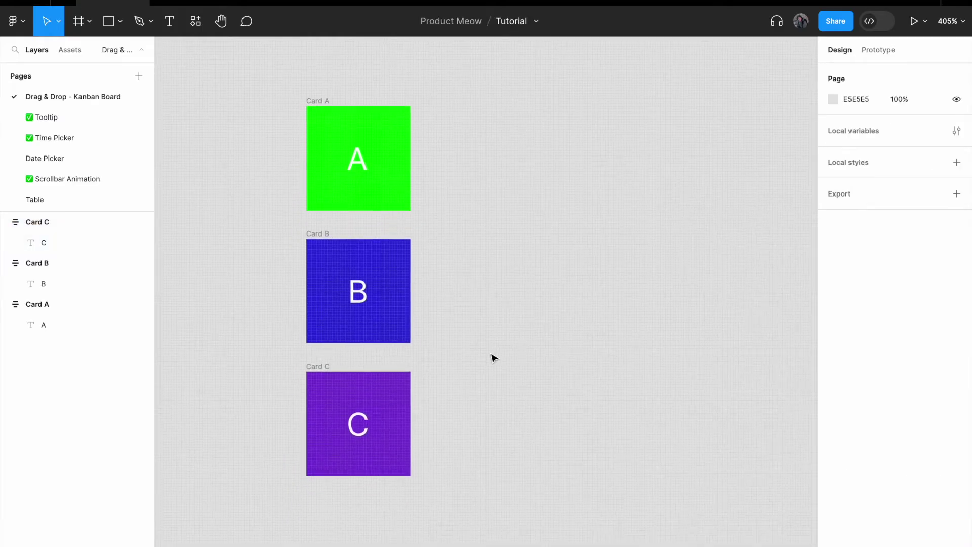
pyautogui.scroll(3, 493, 356)
pyautogui.scroll(-2, 493, 356)
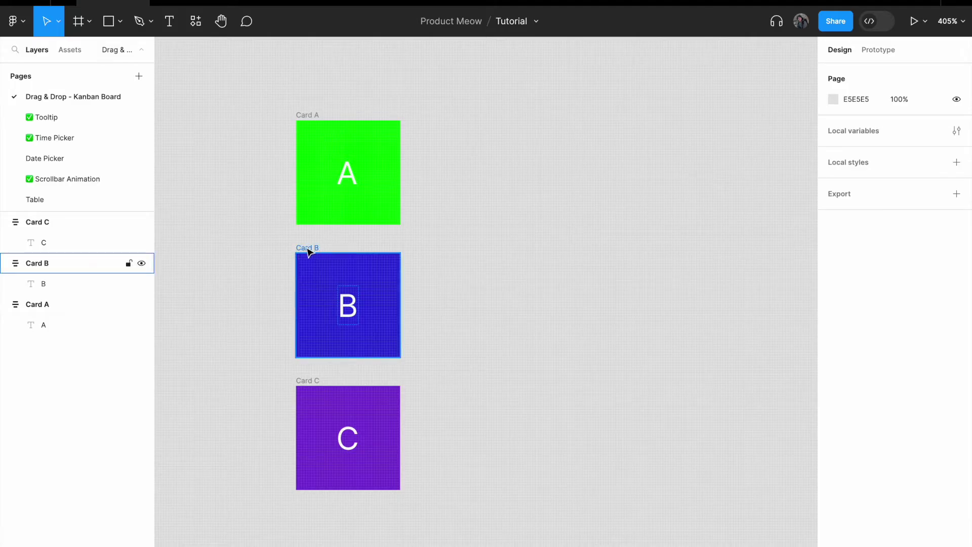
pyautogui.click(312, 119)
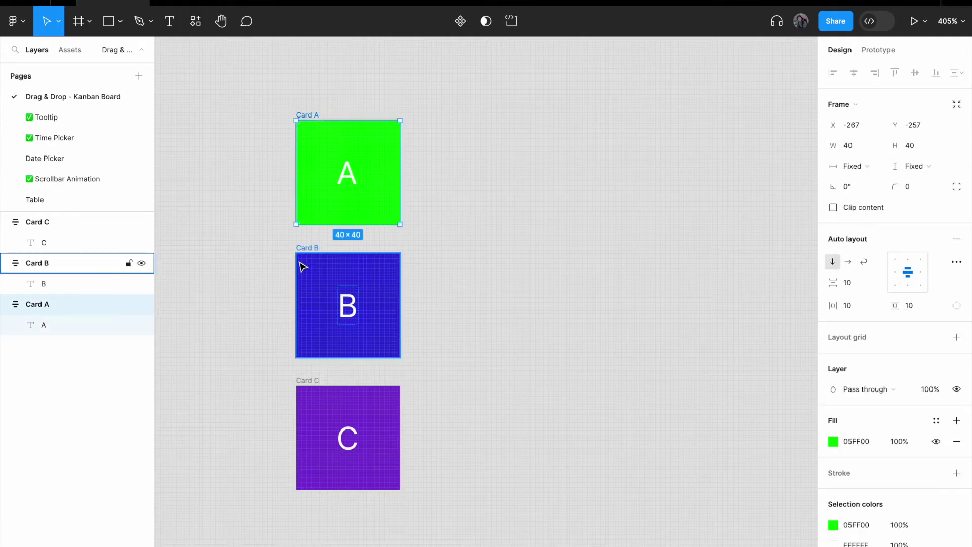
pyautogui.click(311, 250)
pyautogui.click(307, 381)
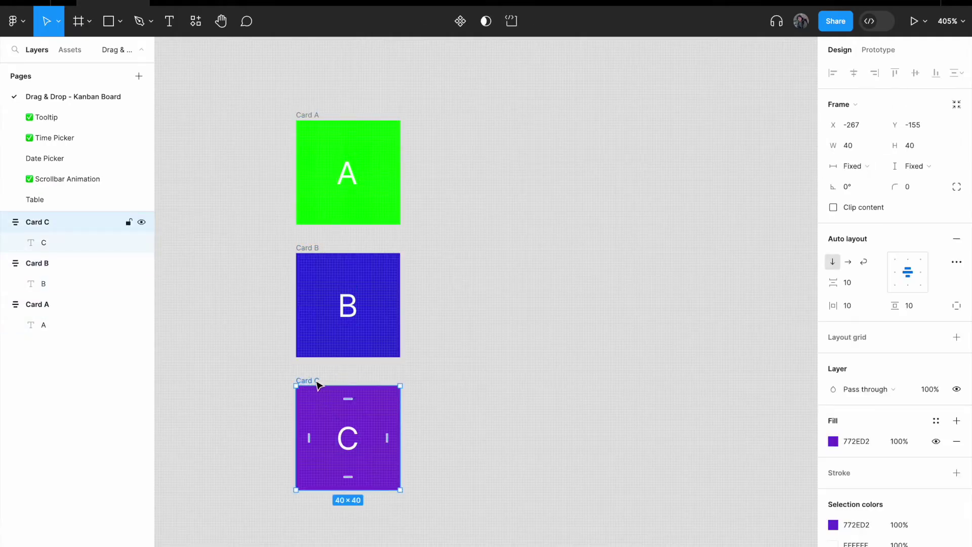
pyautogui.click(439, 368)
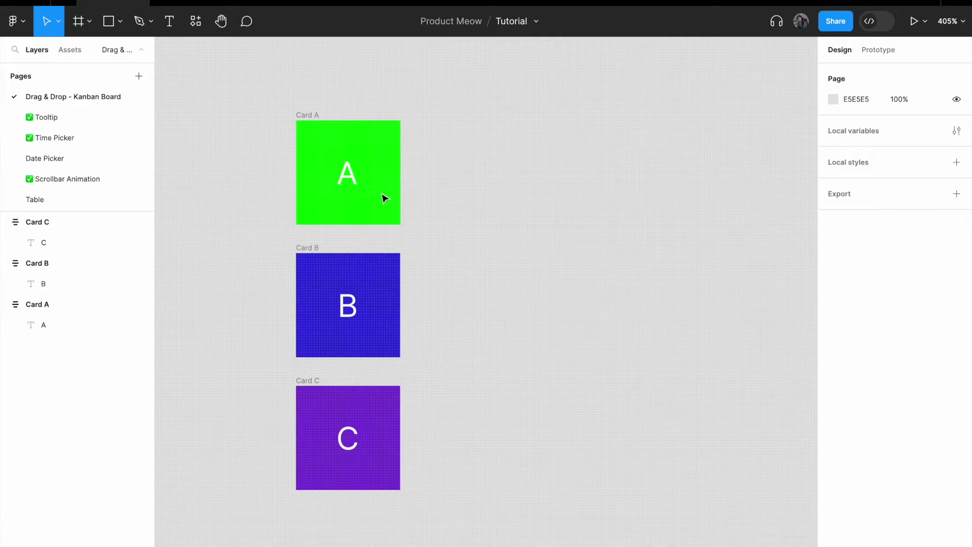
# - Draw a rectangle covering all three cards and send it to the back
pyautogui.click(118, 28)
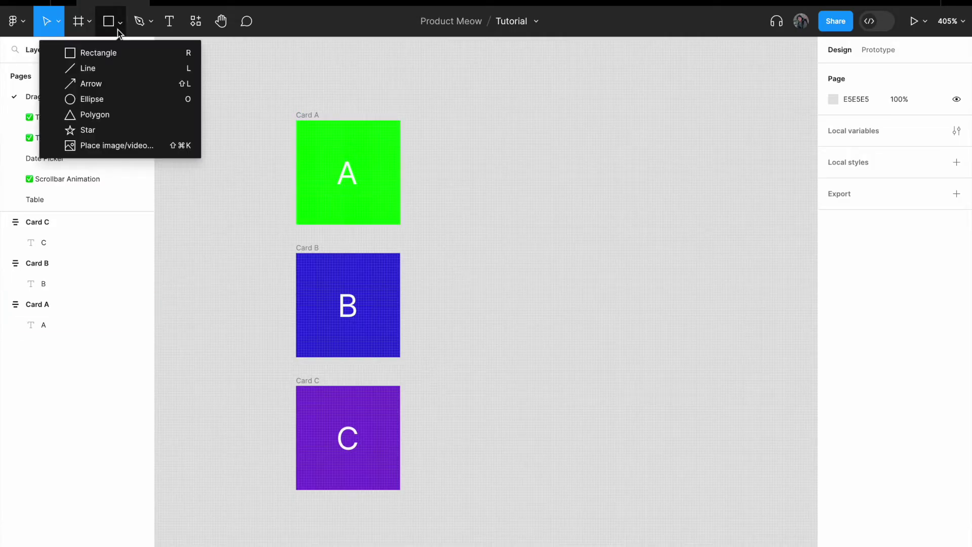
pyautogui.click(111, 25)
pyautogui.click(119, 29)
pyautogui.click(120, 48)
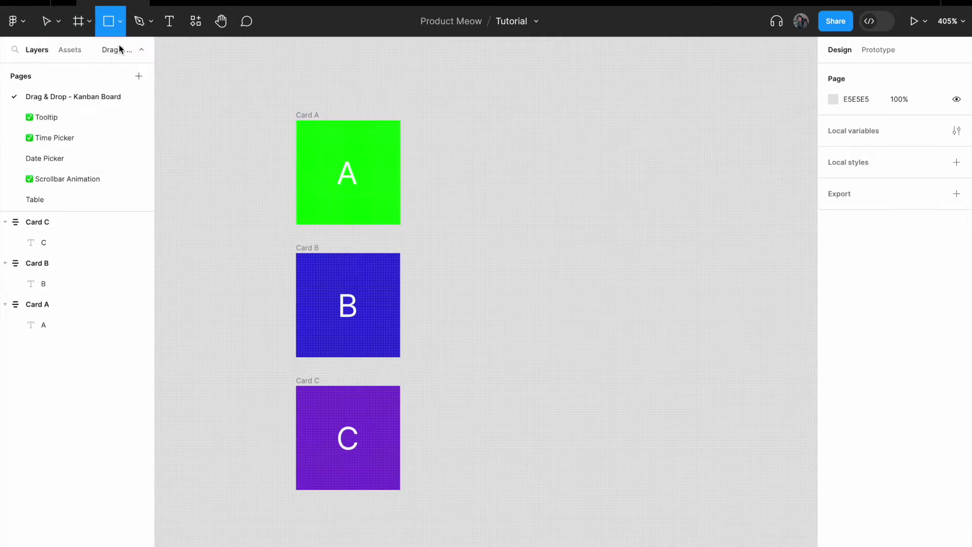
pyautogui.click(118, 26)
pyautogui.click(120, 49)
pyautogui.moveTo(251, 83); pyautogui.dragTo(445, 532)
pyautogui.rightClick(425, 380)
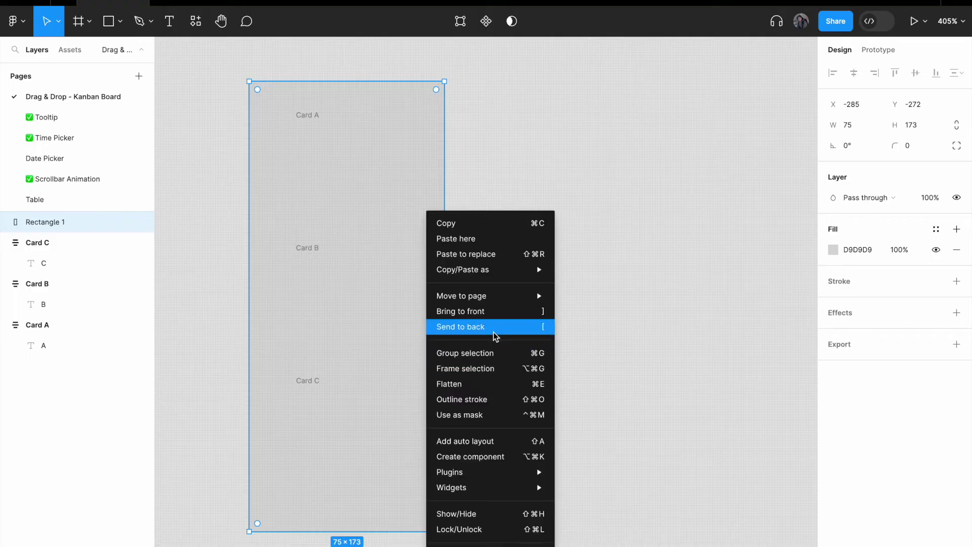
pyautogui.click(494, 335)
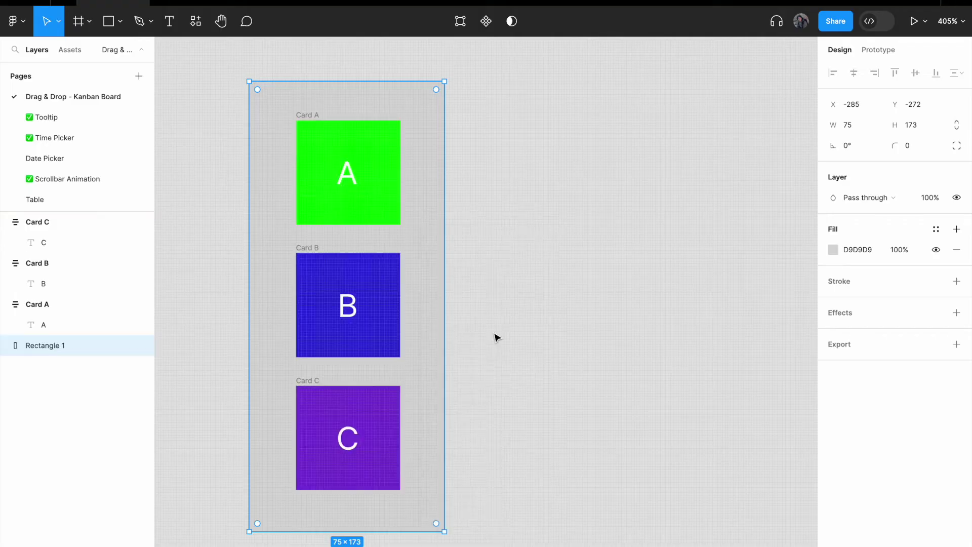
# - Give the rectangle corner radius 8 and a darker grey 9F9F9F fill
pyautogui.click(915, 146)
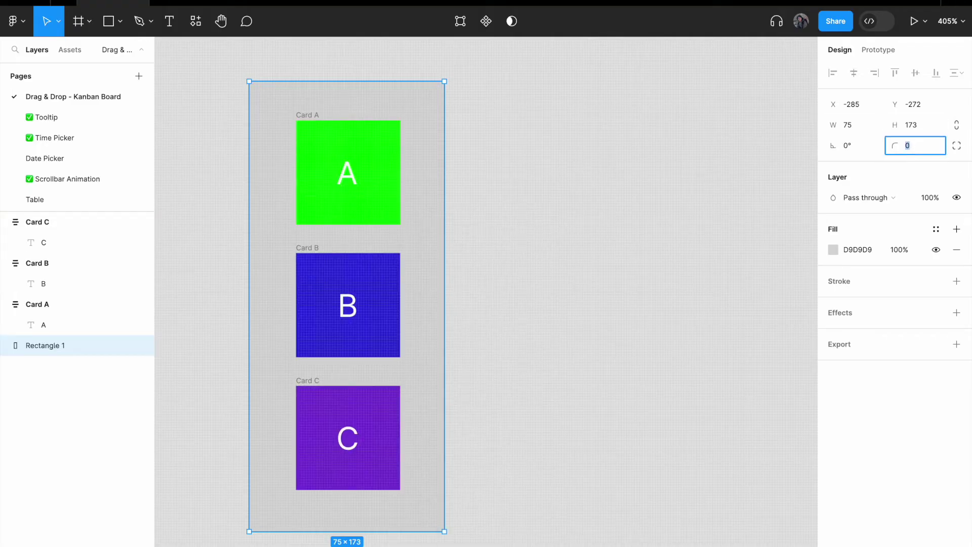
pyautogui.write('8')
pyautogui.press('Return')
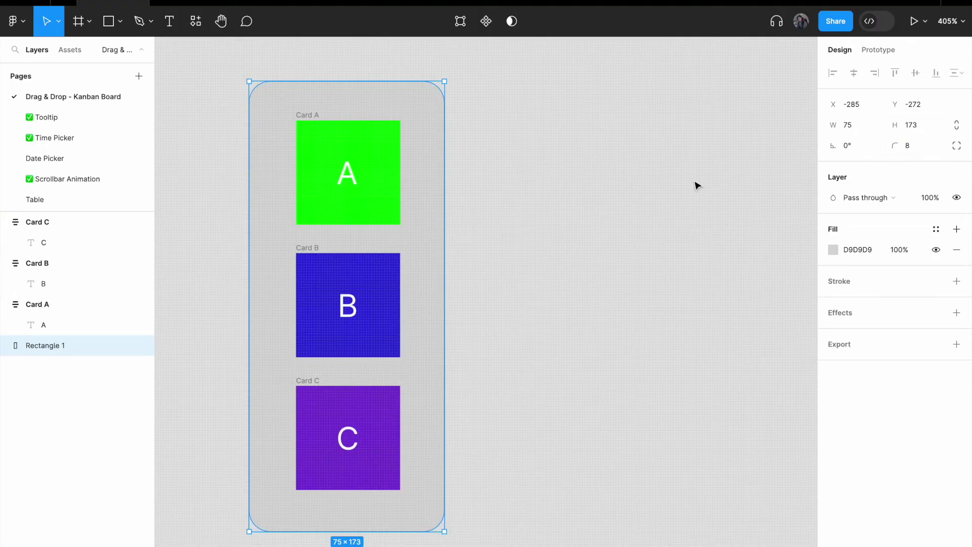
pyautogui.click(832, 250)
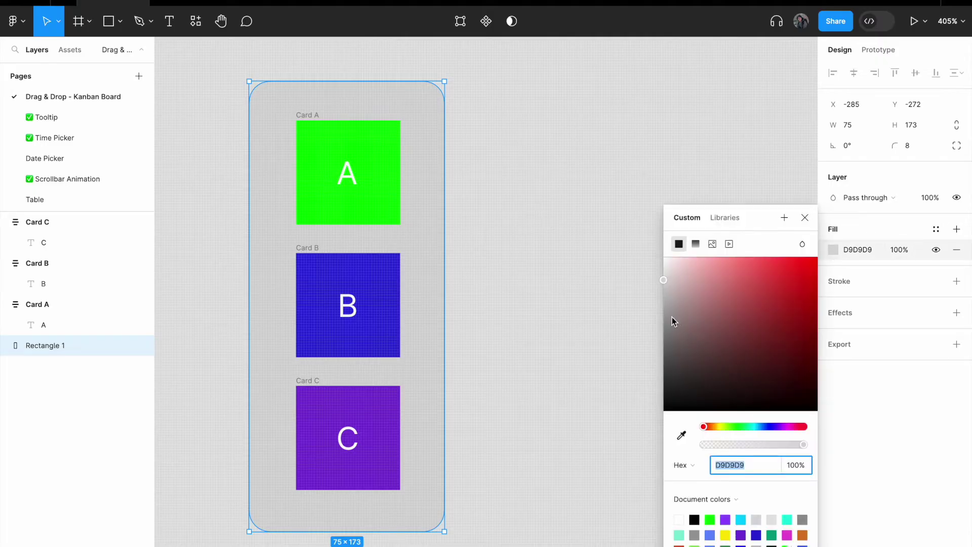
pyautogui.moveTo(671, 317); pyautogui.dragTo(650, 327)
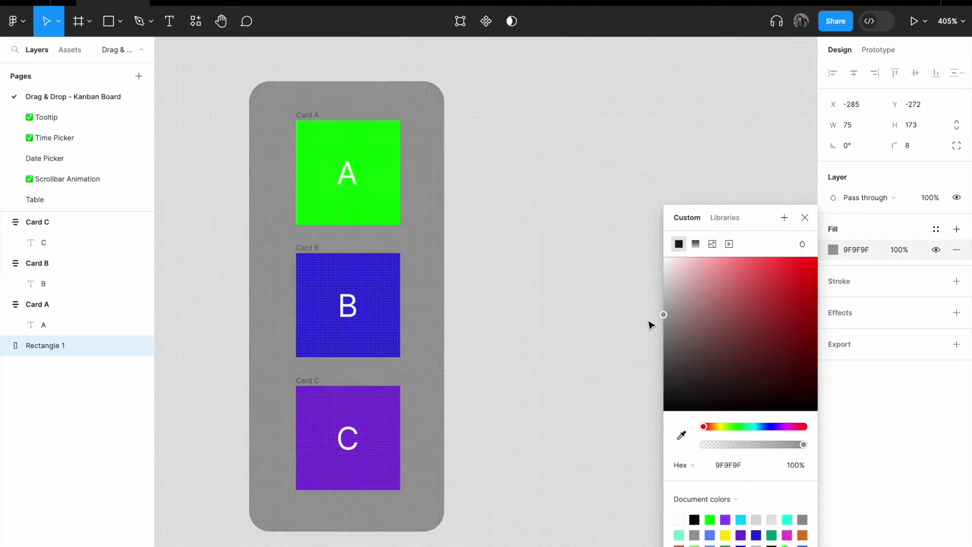
pyautogui.click(597, 319)
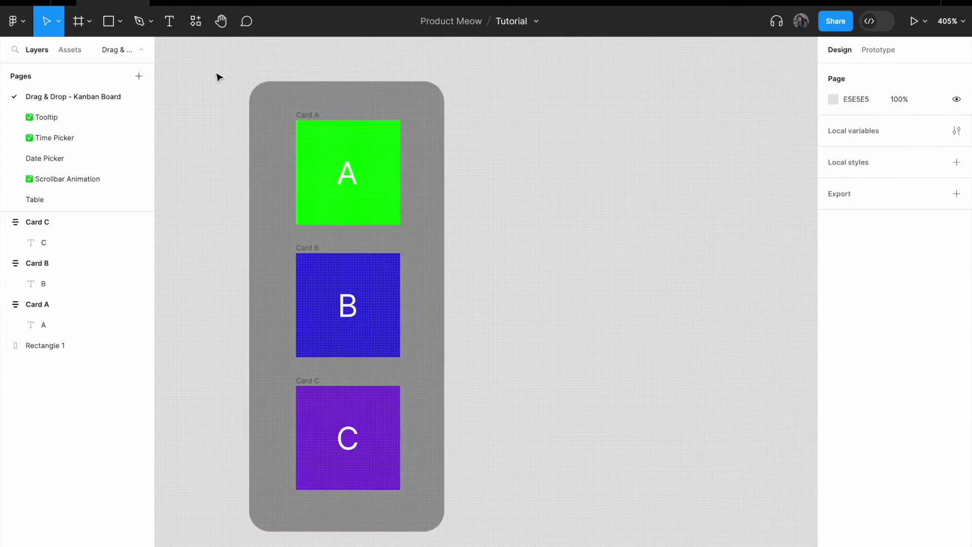
# - Copy the rectangle with its cards and paste a second column beside the original
pyautogui.moveTo(218, 66); pyautogui.dragTo(527, 545)
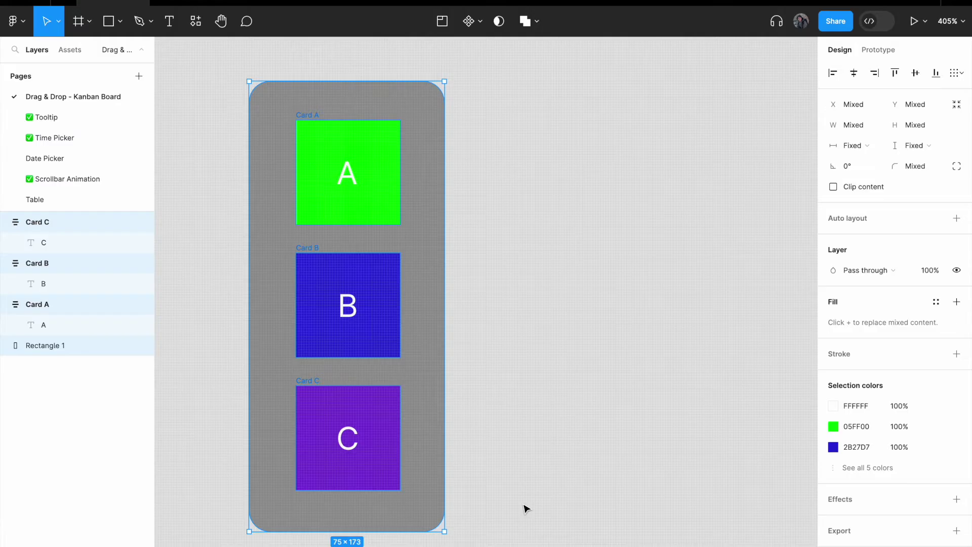
pyautogui.rightClick(440, 332)
pyautogui.click(487, 195)
pyautogui.click(528, 216)
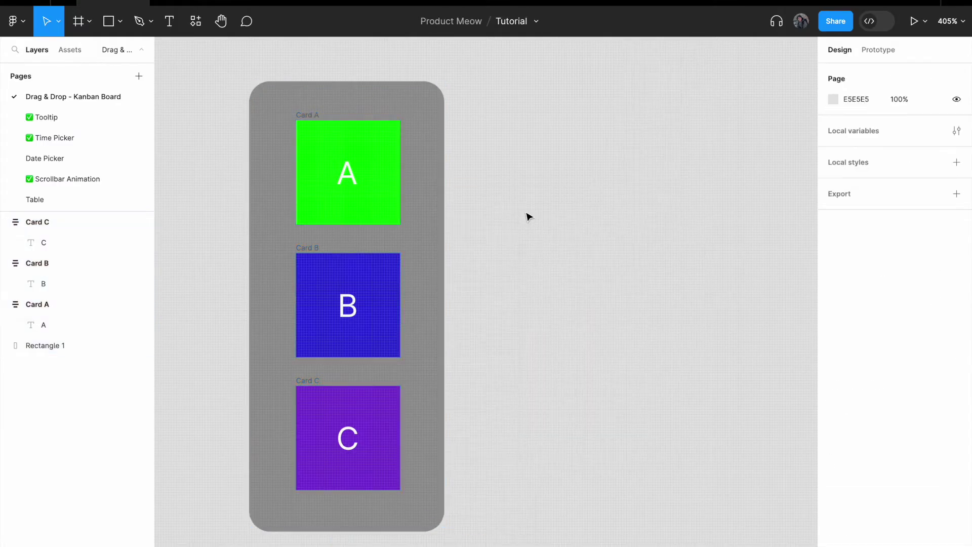
pyautogui.rightClick(528, 217)
pyautogui.click(537, 220)
pyautogui.moveTo(560, 245); pyautogui.dragTo(533, 117)
# - Paste a third copy of the column and line it up beside the others
pyautogui.hscroll(5, 533, 117)
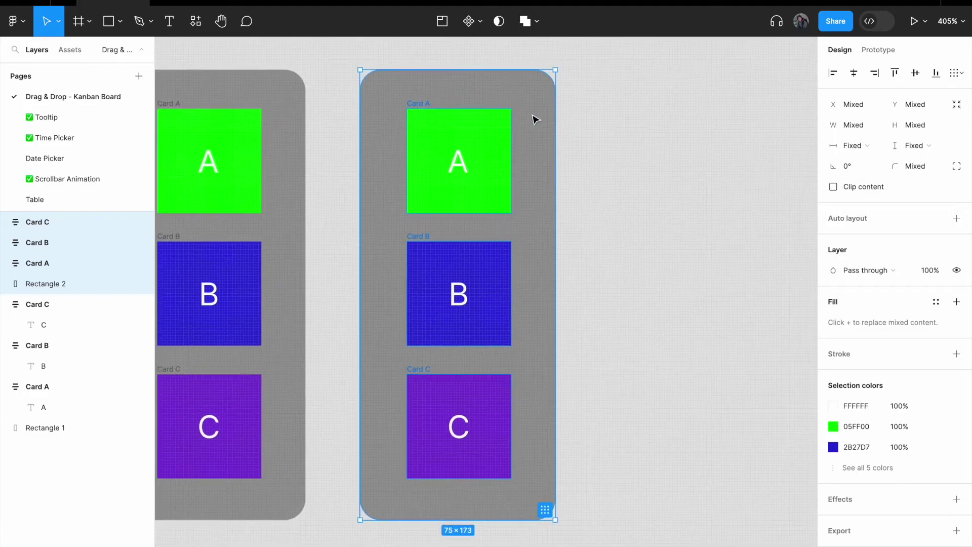
pyautogui.rightClick(539, 120)
pyautogui.click(652, 154)
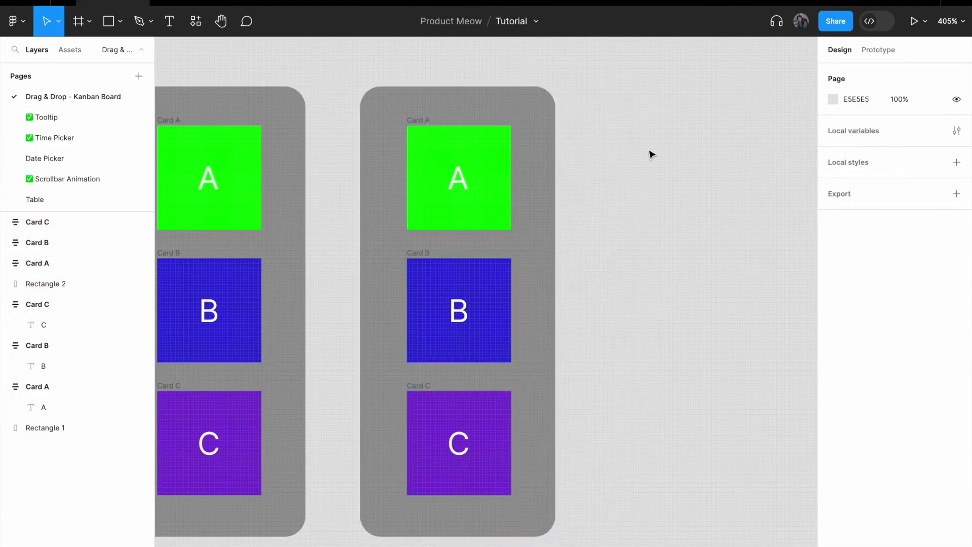
pyautogui.rightClick(656, 155)
pyautogui.click(673, 156)
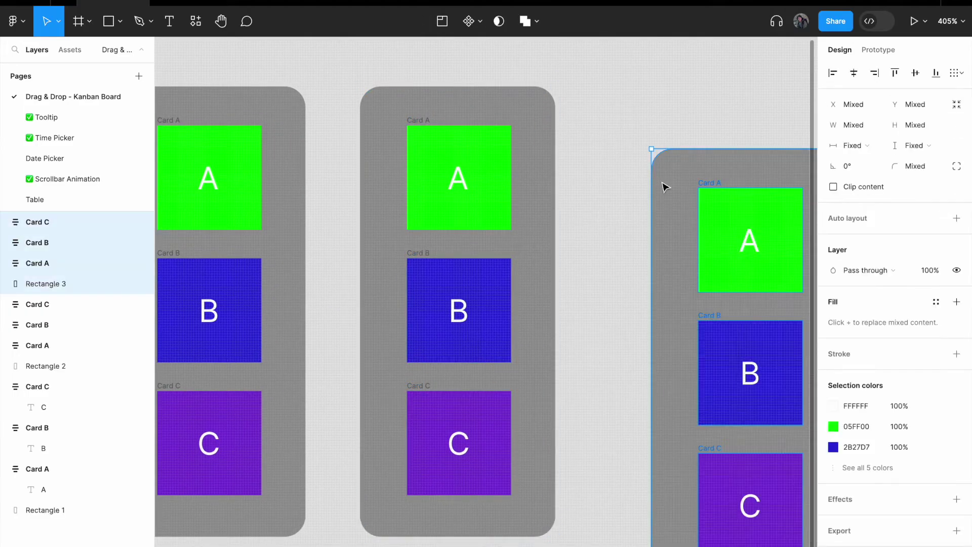
pyautogui.moveTo(664, 185); pyautogui.dragTo(619, 126)
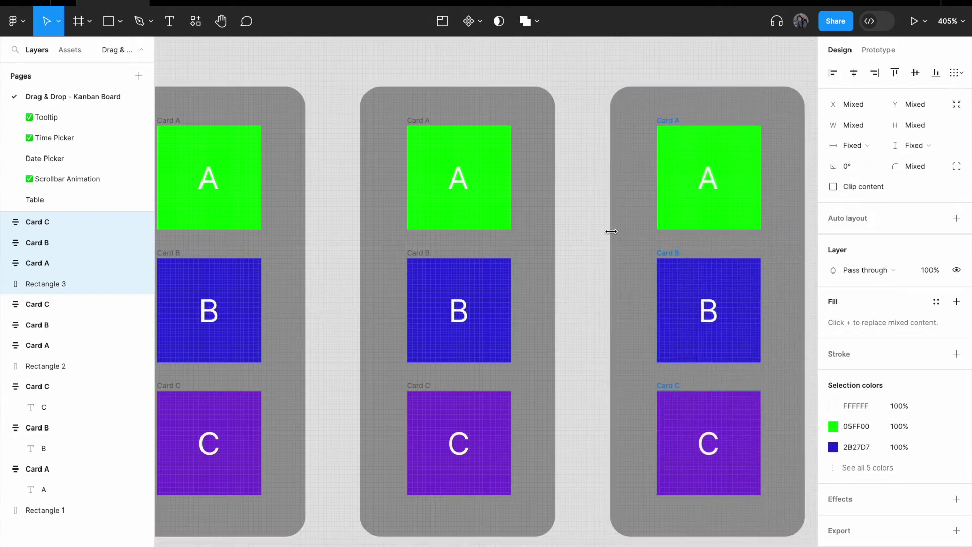
pyautogui.scroll(-3, 630, 234)
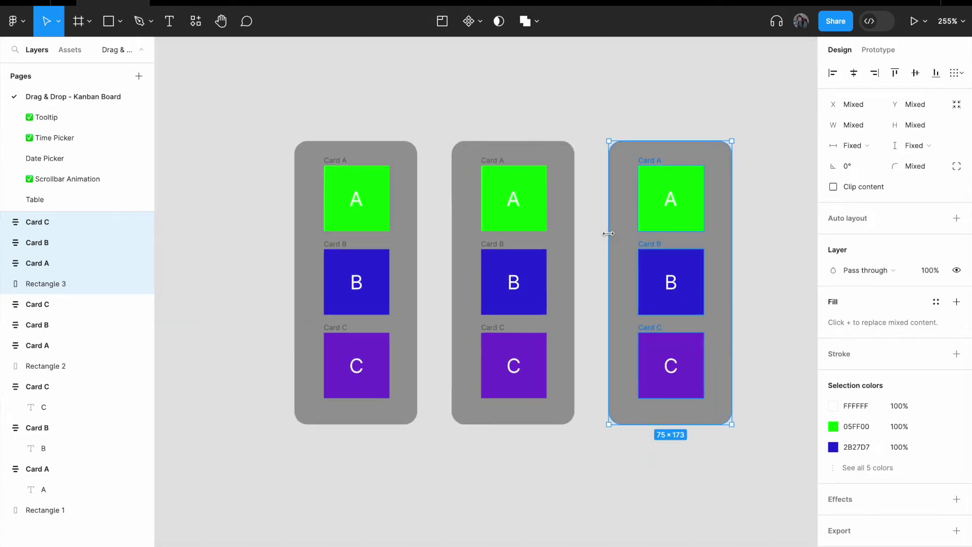
pyautogui.click(586, 217)
# - Delete the Card C copies from the middle and right columns
pyautogui.doubleClick(521, 373)
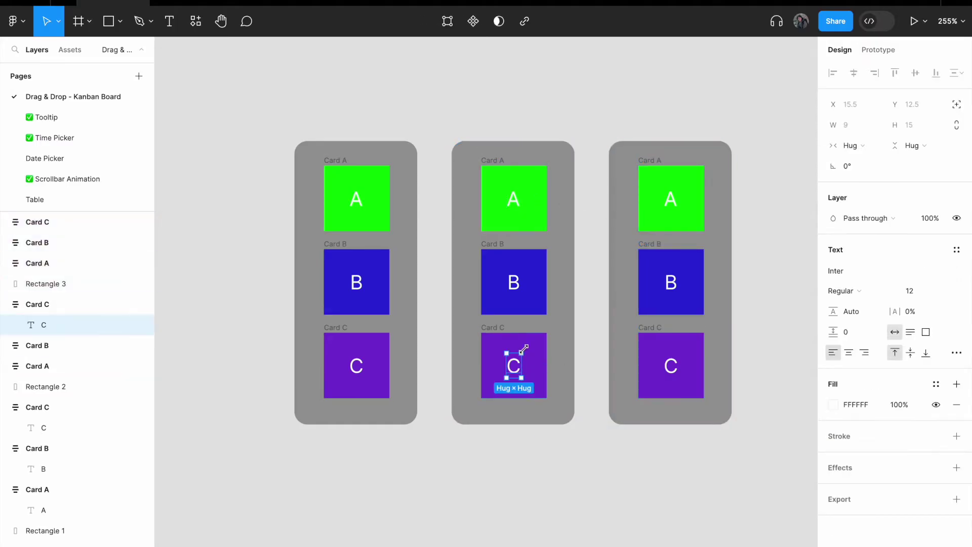
pyautogui.press('Escape')
pyautogui.keyDown('shift'); pyautogui.click(686, 351); pyautogui.keyUp('shift')
pyautogui.press('Delete')
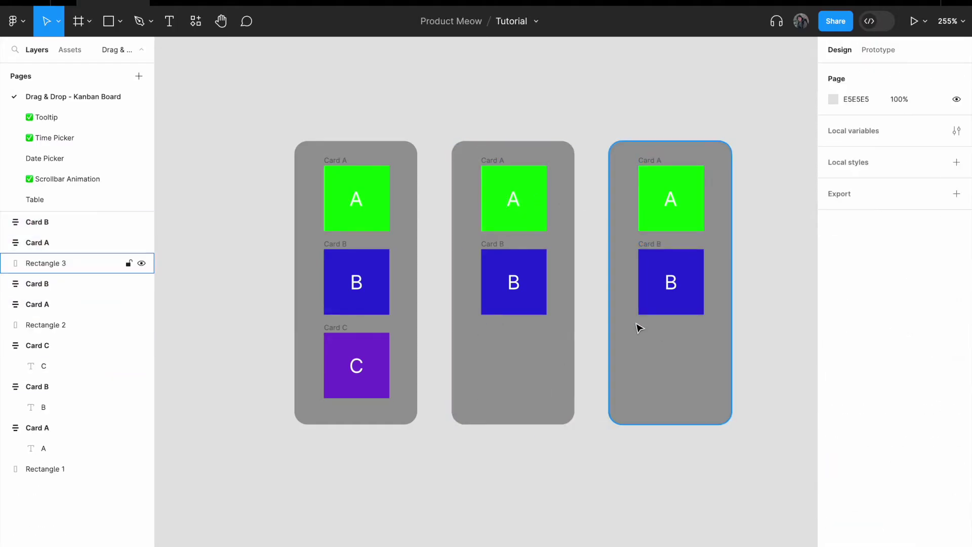
pyautogui.scroll(3, 516, 208)
pyautogui.scroll(-1, 512, 222)
pyautogui.scroll(-2, 505, 241)
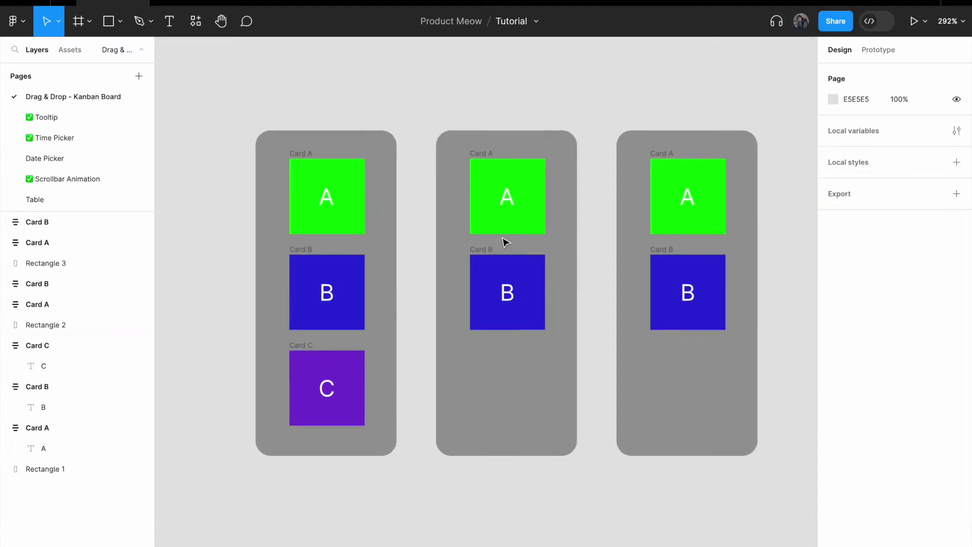
pyautogui.scroll(2, 505, 242)
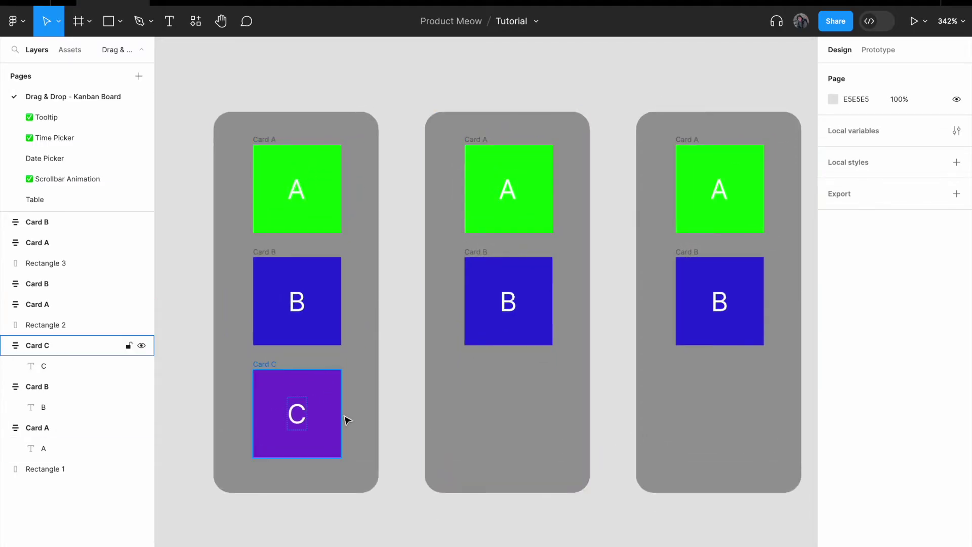
# - Rename the middle column's cards to Card D and Card E with letters D and E
pyautogui.click(499, 188)
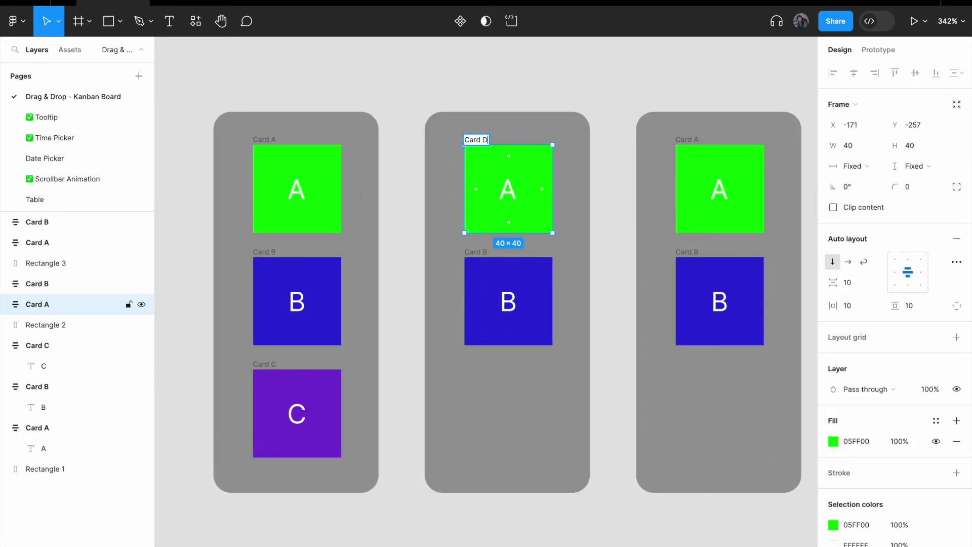
pyautogui.press('Return')
pyautogui.click(521, 295)
pyautogui.hotkey('ctrl', 'r')
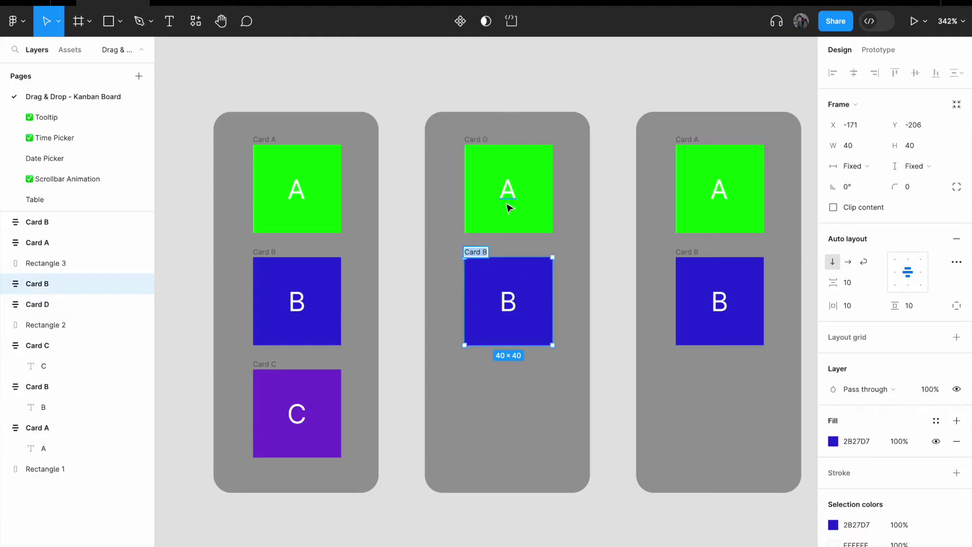
pyautogui.doubleClick(508, 190)
pyautogui.write('D')
pyautogui.doubleClick(486, 252)
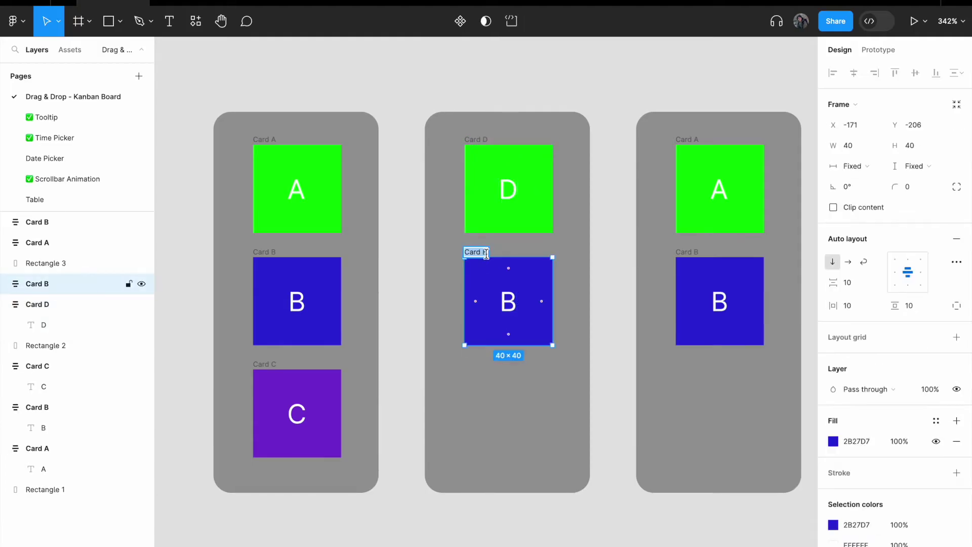
pyautogui.write('E')
pyautogui.doubleClick(508, 301)
pyautogui.write('E')
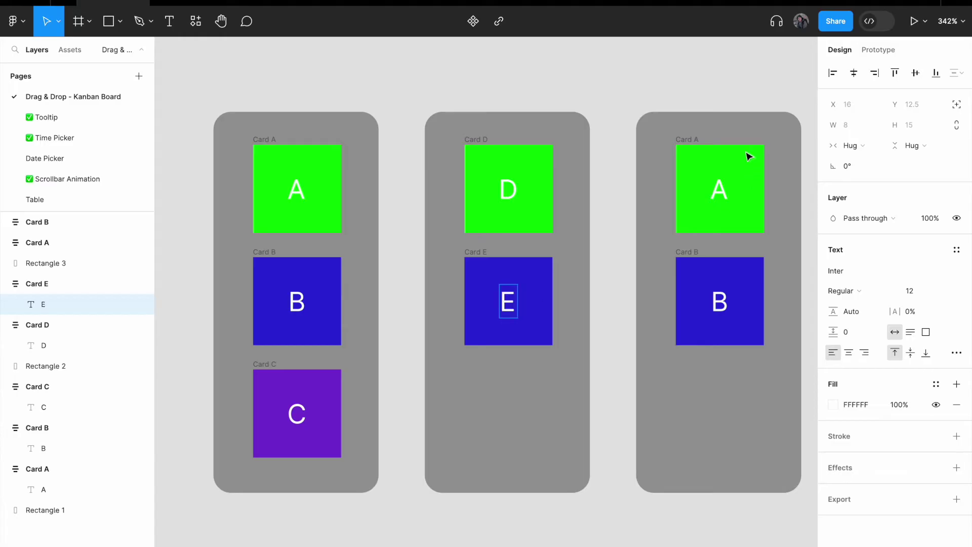
# - Rename the right column's cards to Card F and Card G with letters F and G
pyautogui.doubleClick(687, 139)
pyautogui.write('Card F')
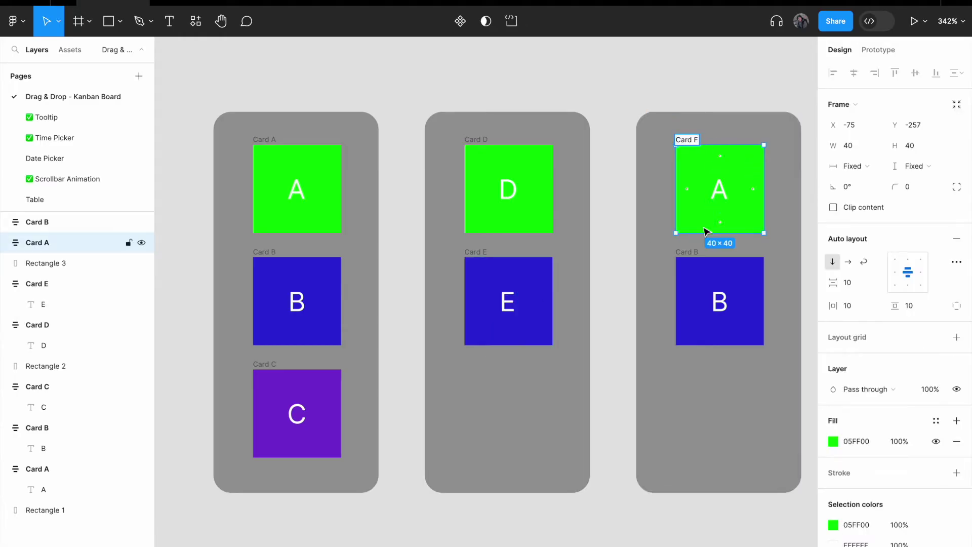
pyautogui.press('Tab')
pyautogui.write('Card G')
pyautogui.doubleClick(733, 287)
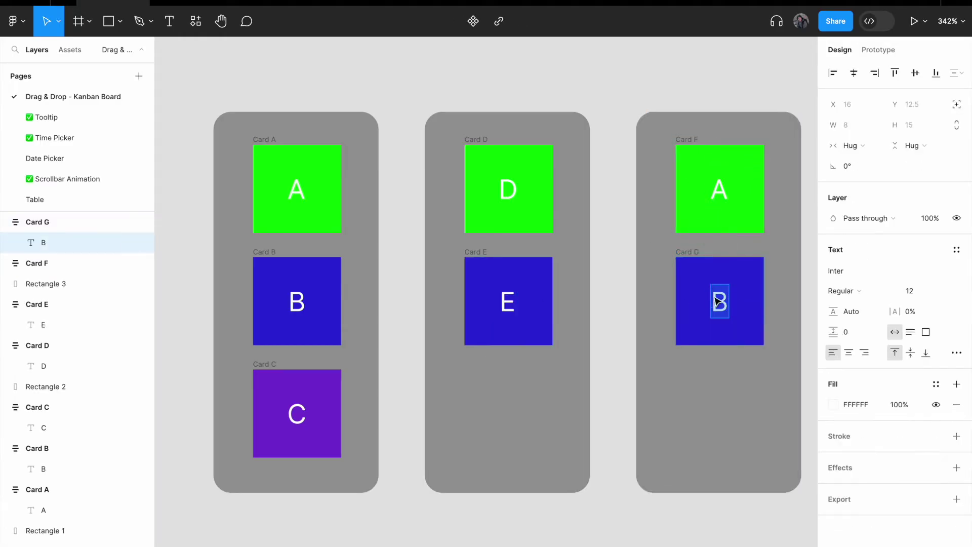
pyautogui.write('G')
pyautogui.doubleClick(731, 219)
pyautogui.write('F')
pyautogui.click(623, 219)
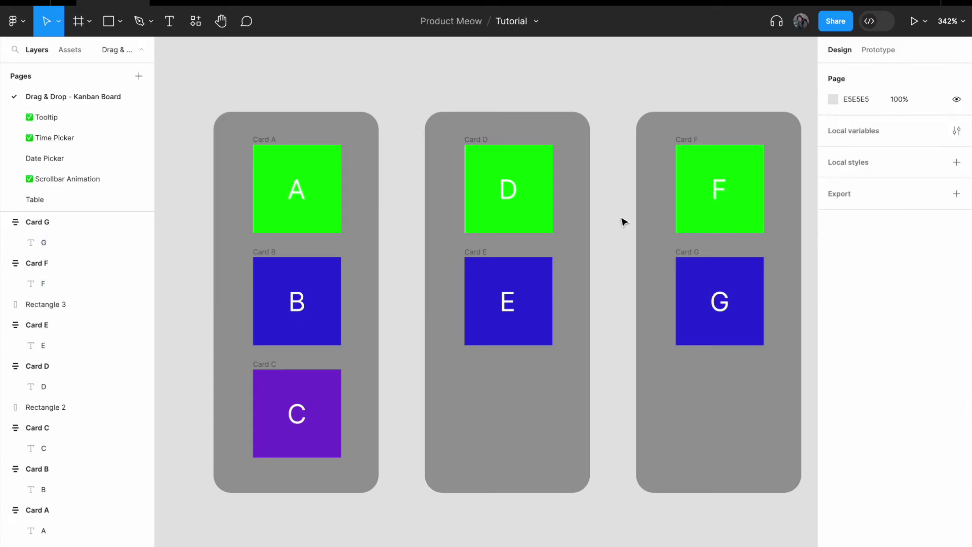
pyautogui.press('Tab')
# - Fill Card D magenta and Card E red from Document colors
pyautogui.click(832, 441)
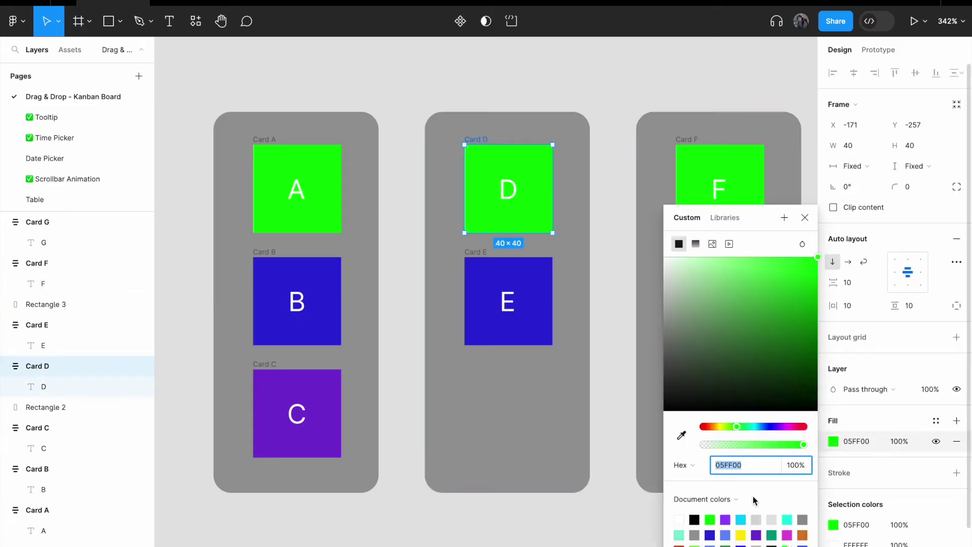
pyautogui.click(787, 535)
pyautogui.click(539, 291)
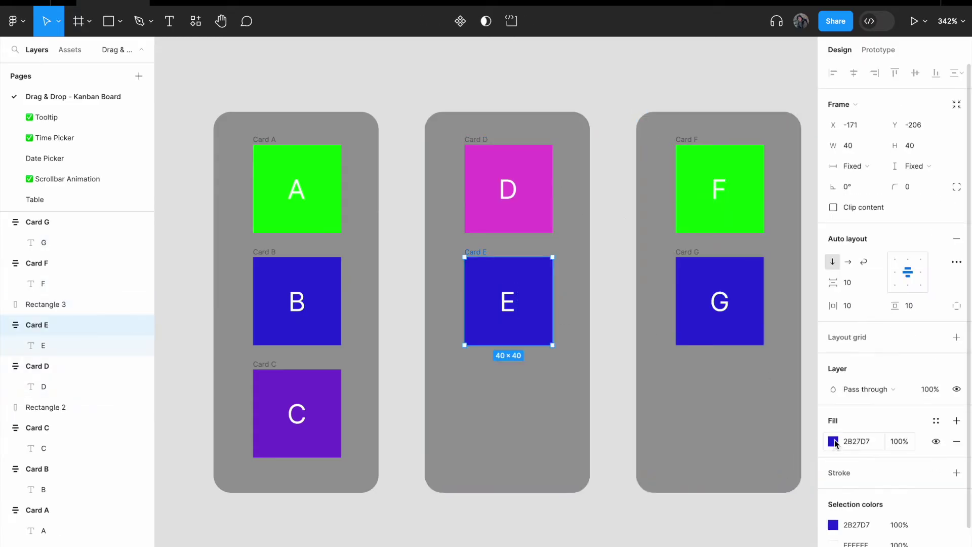
pyautogui.click(833, 441)
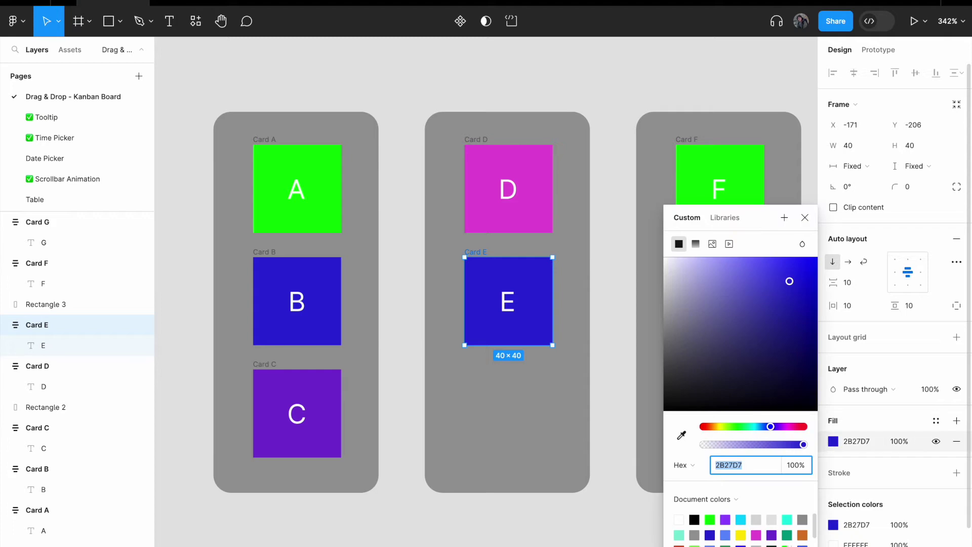
pyautogui.click(680, 545)
pyautogui.click(610, 542)
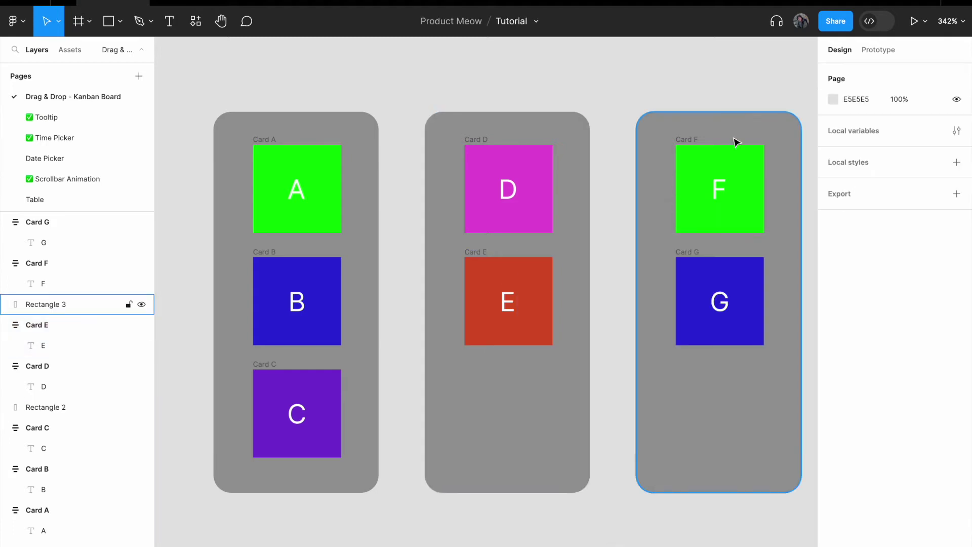
# - Fill Card F teal and Card G orange from Document colors
pyautogui.click(720, 156)
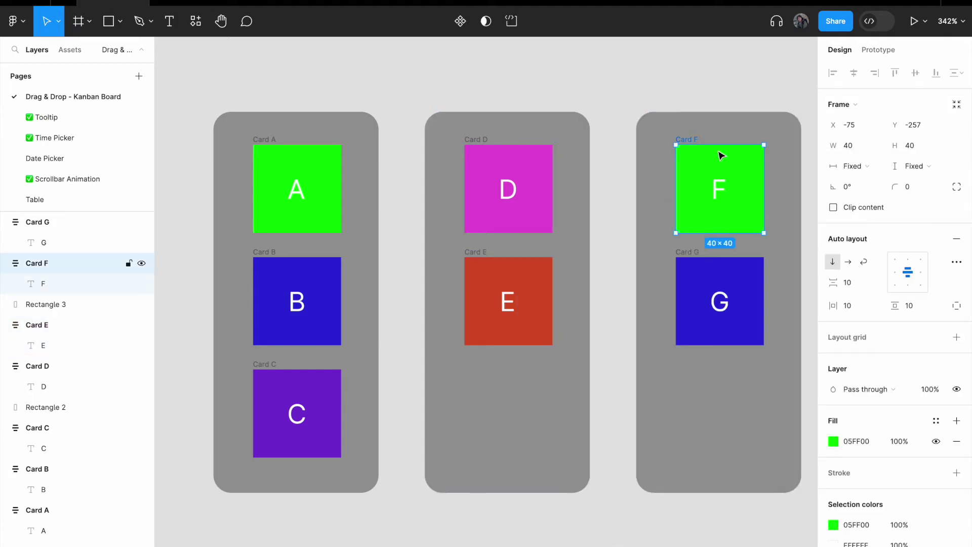
pyautogui.click(833, 441)
pyautogui.click(804, 531)
pyautogui.click(664, 361)
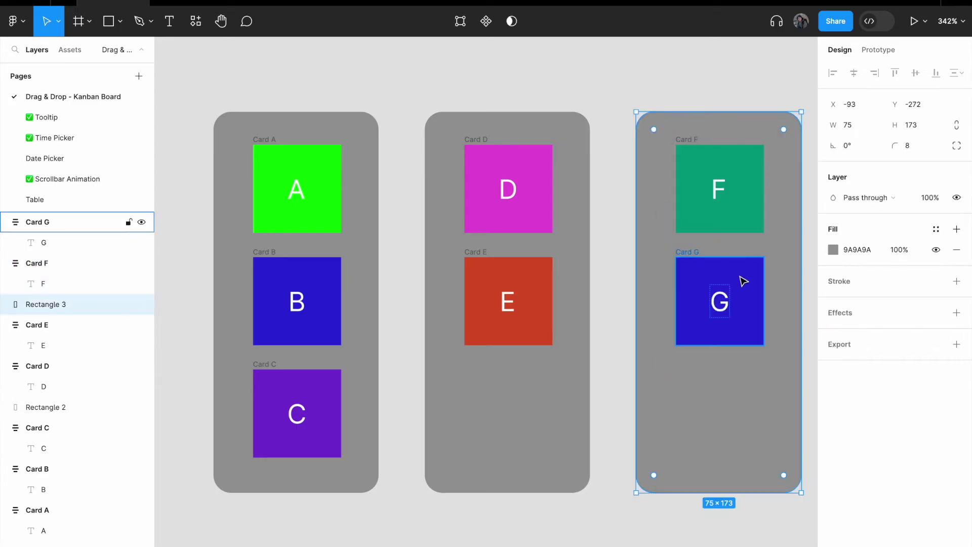
pyautogui.click(742, 284)
pyautogui.click(833, 441)
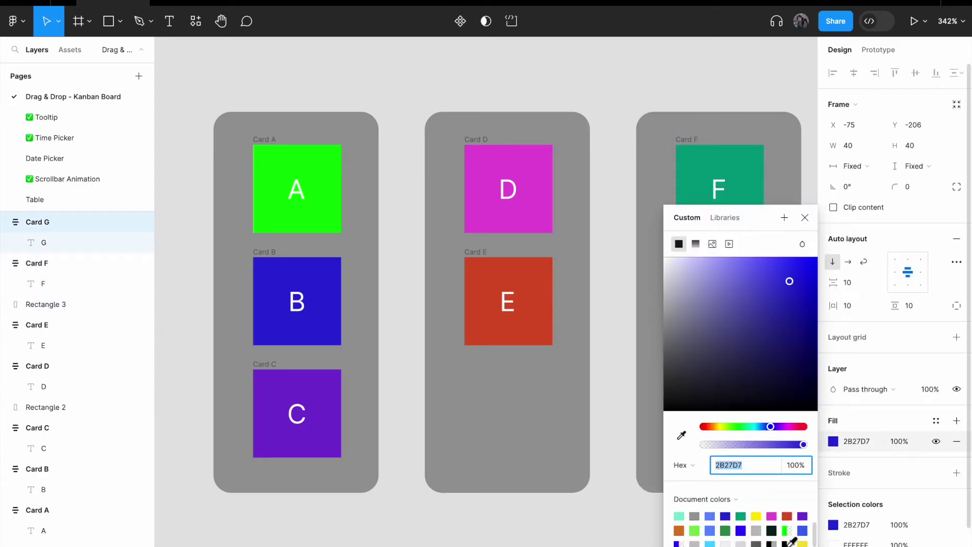
pyautogui.click(679, 531)
pyautogui.click(622, 499)
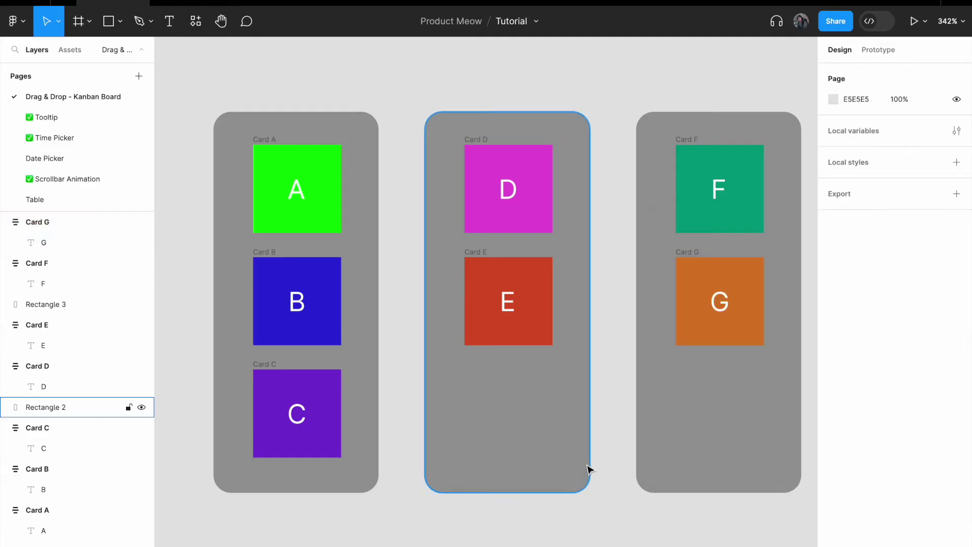
pyautogui.hscroll(2, 597, 469)
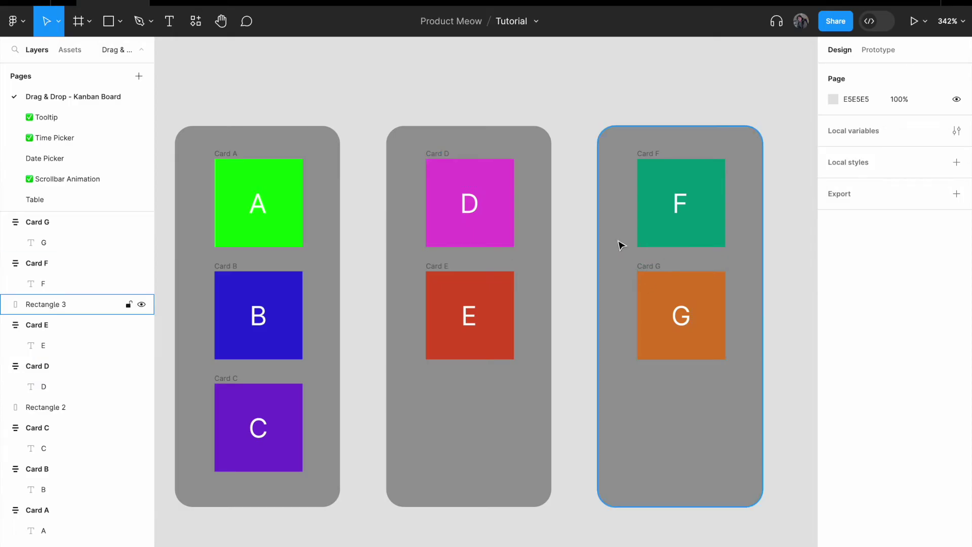
# - Draw a white 334×234 frame around all three kanban columns, creating Frame 1
pyautogui.scroll(-4, 662, 278)
pyautogui.scroll(2, 661, 278)
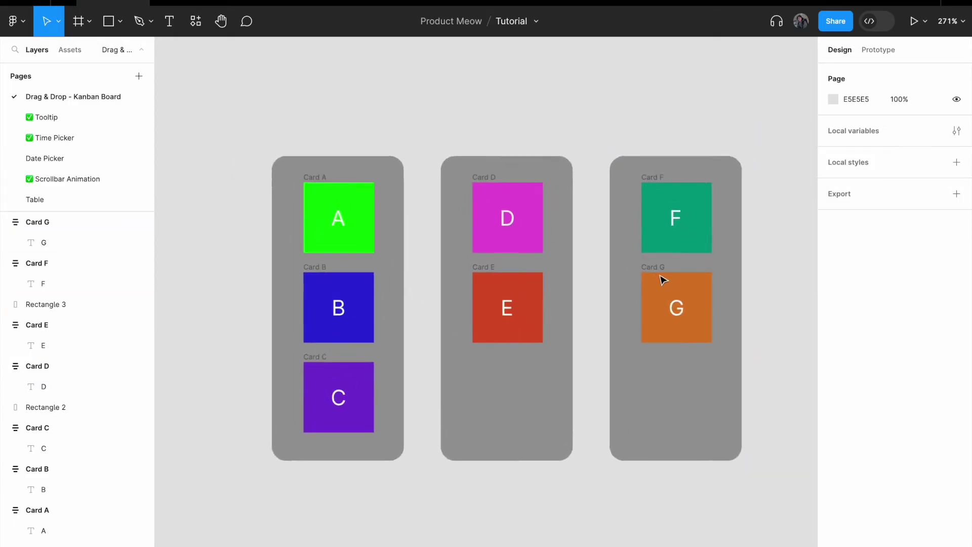
pyautogui.click(86, 24)
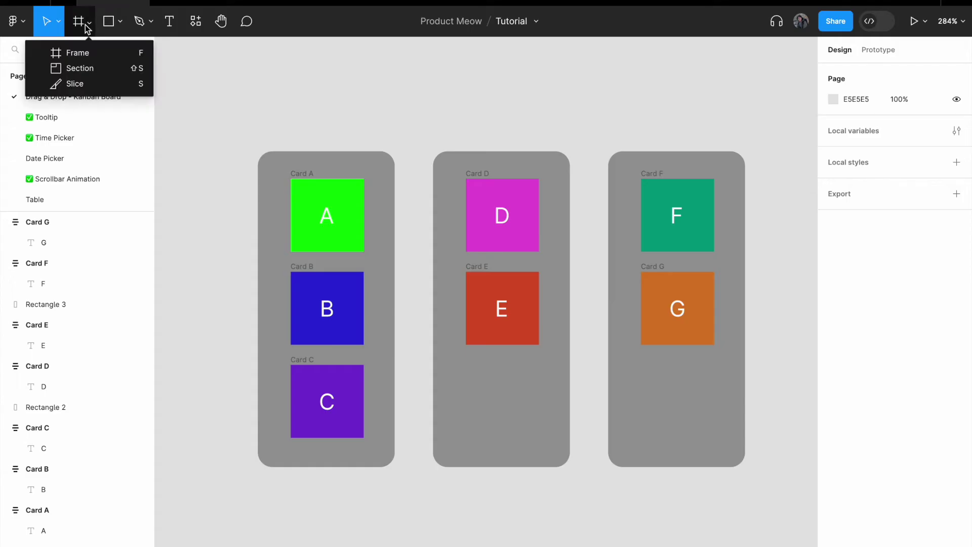
pyautogui.click(81, 53)
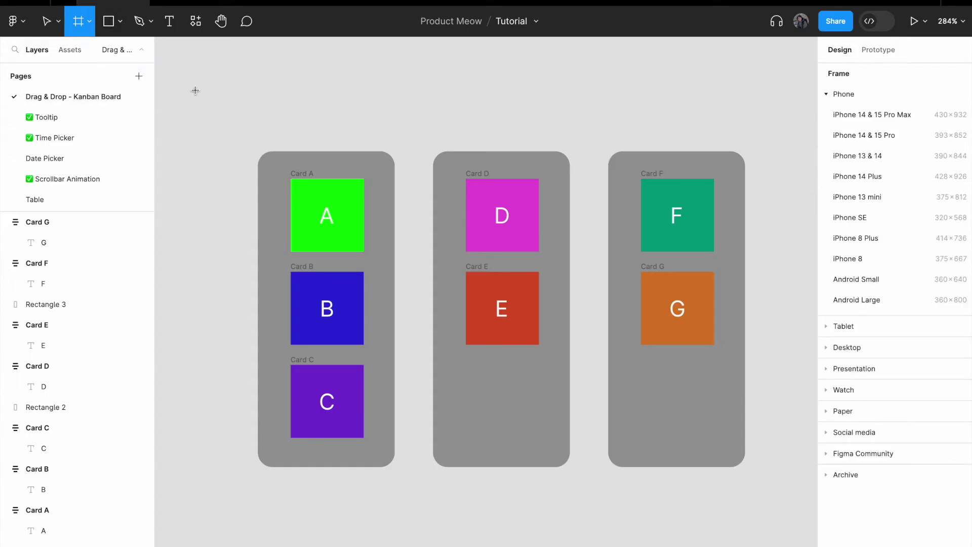
pyautogui.moveTo(193, 90); pyautogui.dragTo(804, 517)
pyautogui.scroll(-3, 653, 395)
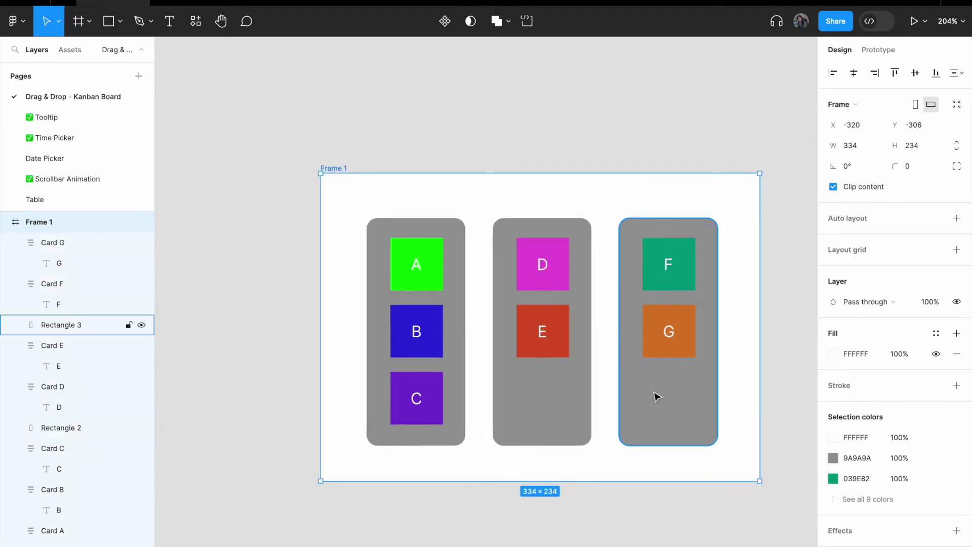
pyautogui.hscroll(5, 655, 395)
pyautogui.scroll(-2, 655, 395)
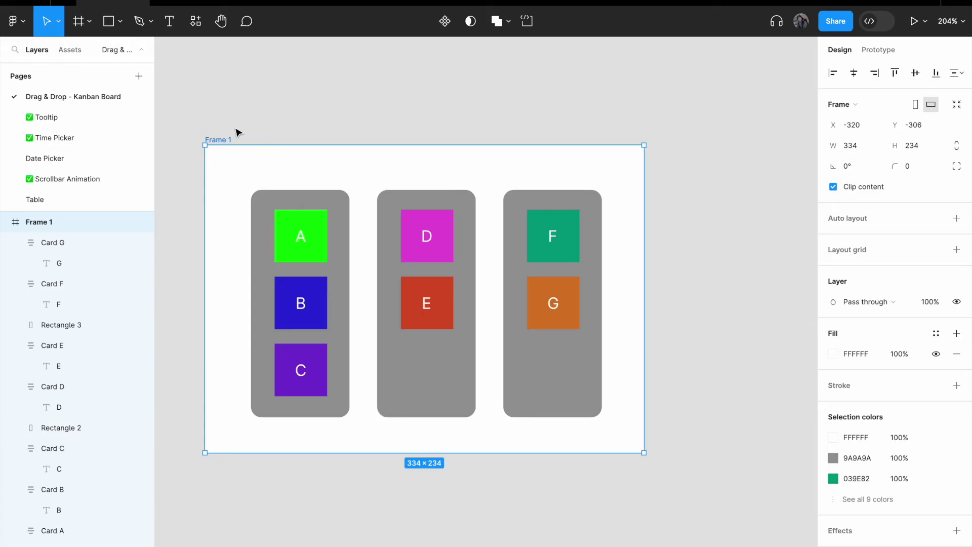
pyautogui.click(235, 130)
# - Copy Frame 1 and paste it onto empty canvas as Frame 2
pyautogui.click(228, 140)
pyautogui.rightClick(227, 151)
pyautogui.click(275, 161)
pyautogui.click(701, 242)
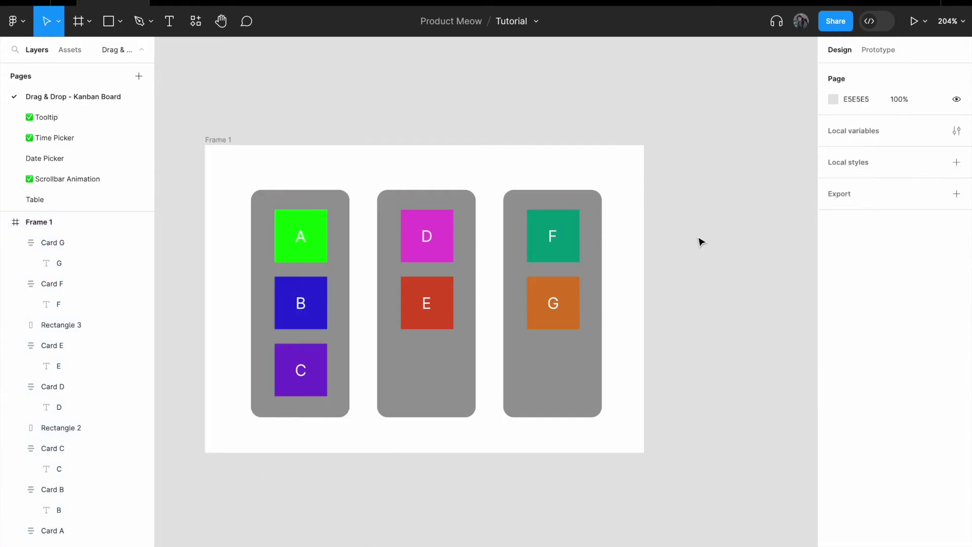
pyautogui.rightClick(712, 243)
pyautogui.click(734, 246)
# - Drag Frame 2 up level with Frame 1 and select card B inside it
pyautogui.hscroll(3, 686, 228)
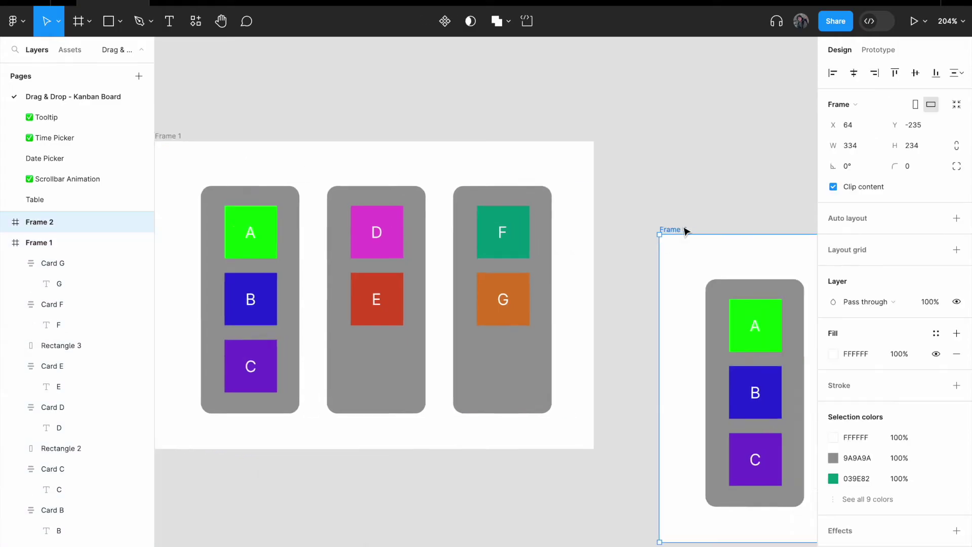
pyautogui.moveTo(658, 213); pyautogui.dragTo(632, 123)
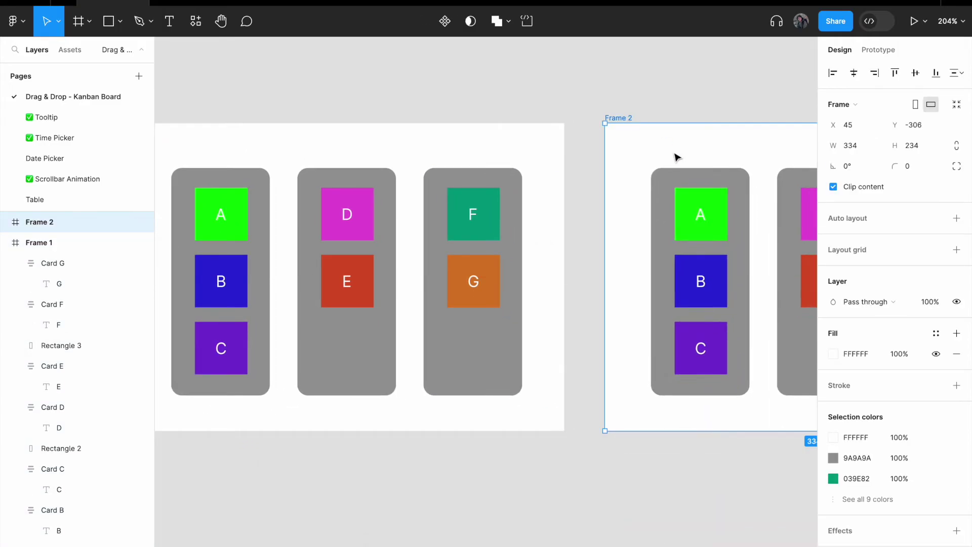
pyautogui.hscroll(3, 677, 156)
pyautogui.scroll(-5, 677, 157)
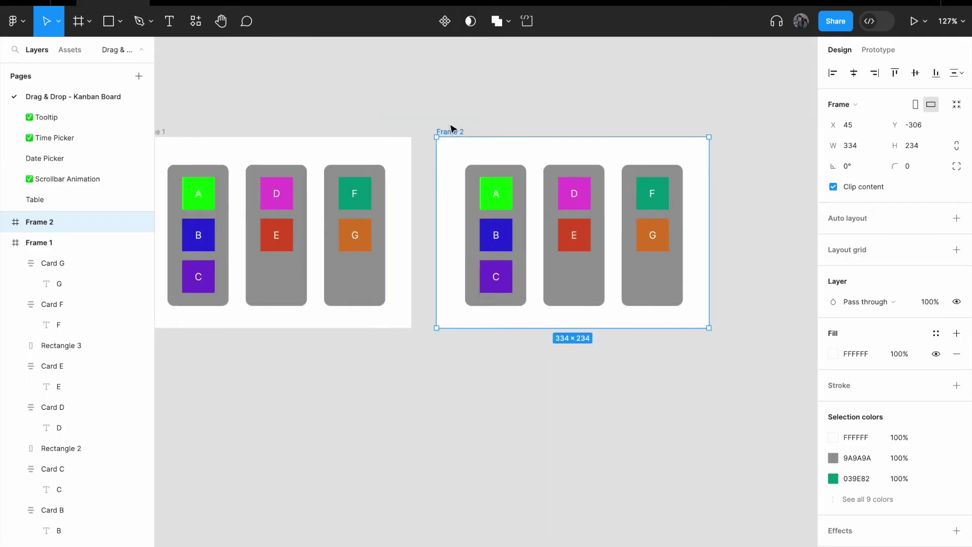
pyautogui.scroll(5, 506, 185)
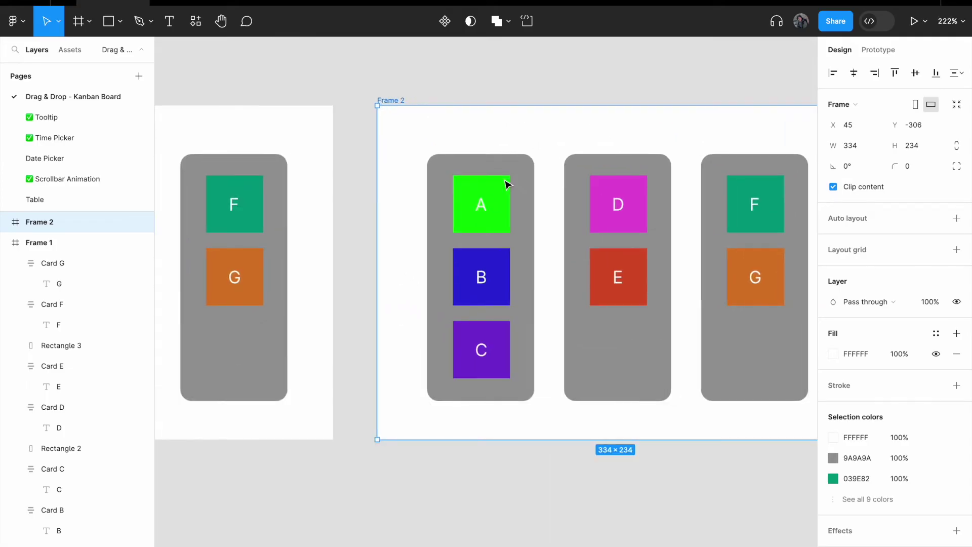
pyautogui.scroll(-2, 380, 148)
pyautogui.scroll(-2, 380, 149)
pyautogui.hscroll(-5, 379, 147)
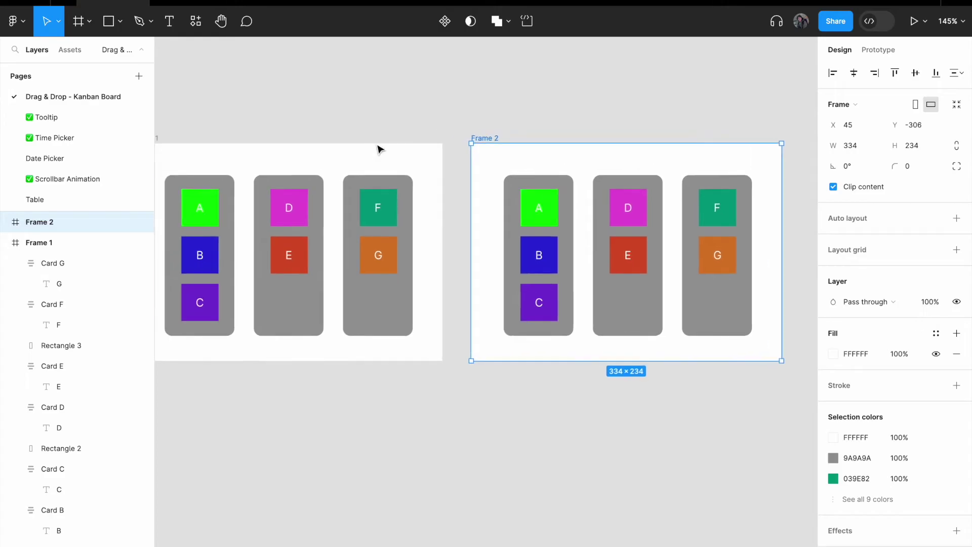
pyautogui.click(169, 130)
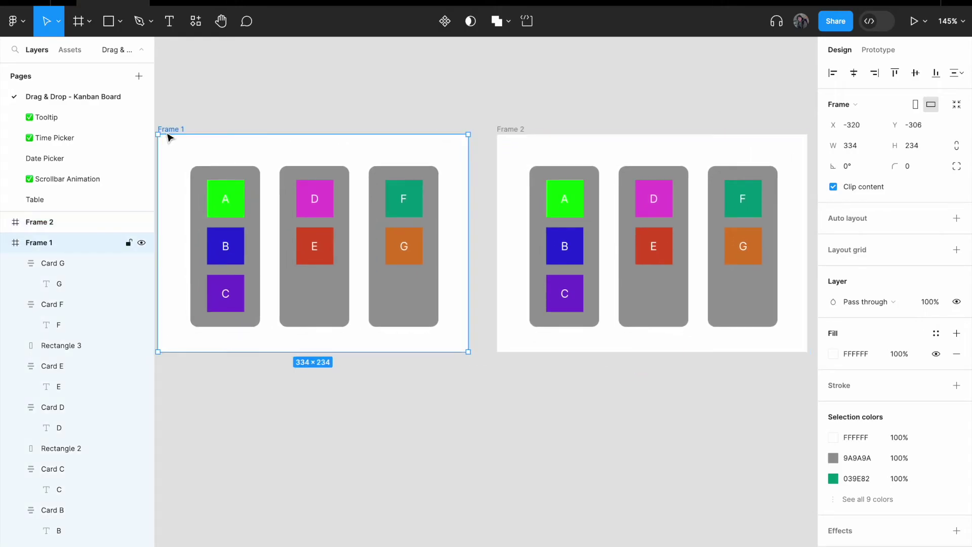
pyautogui.click(522, 130)
pyautogui.scroll(5, 651, 242)
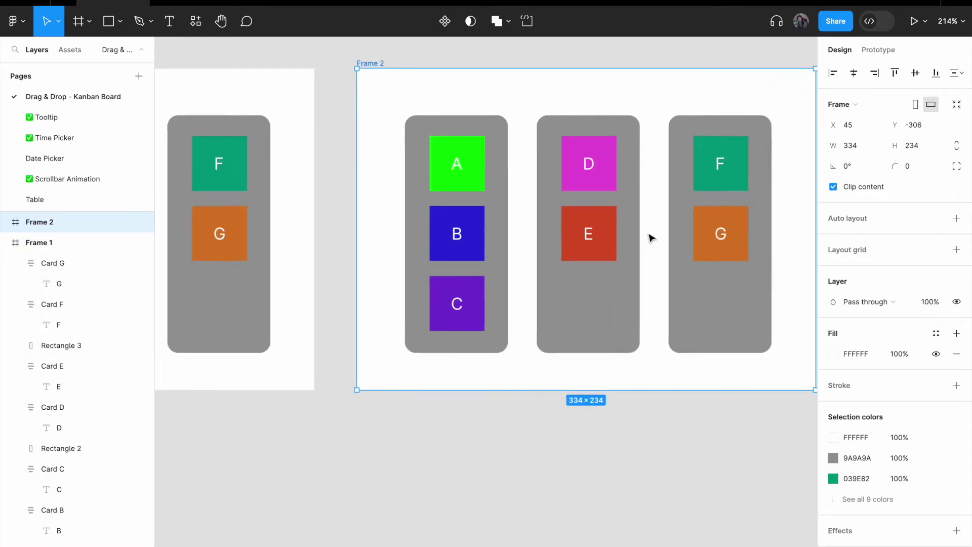
pyautogui.scroll(2, 327, 201)
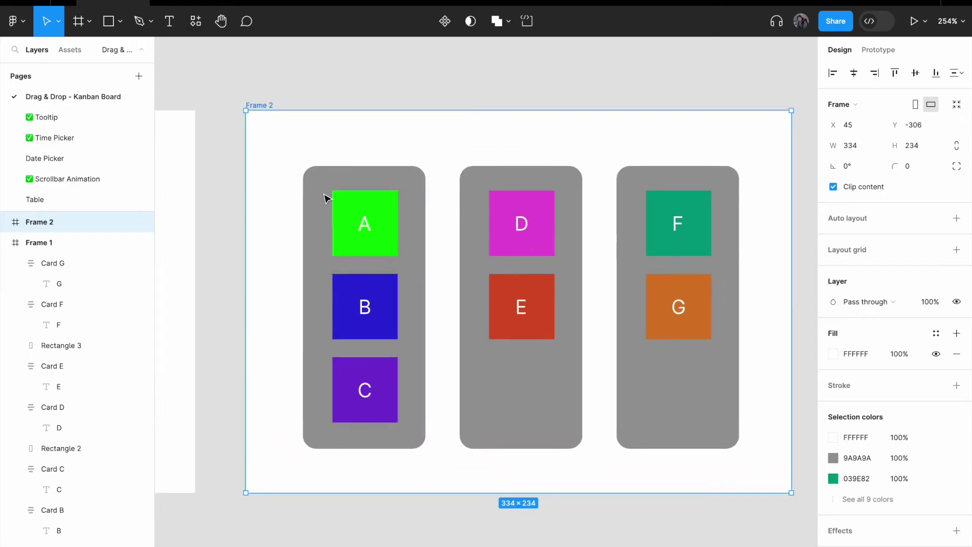
pyautogui.click(387, 309)
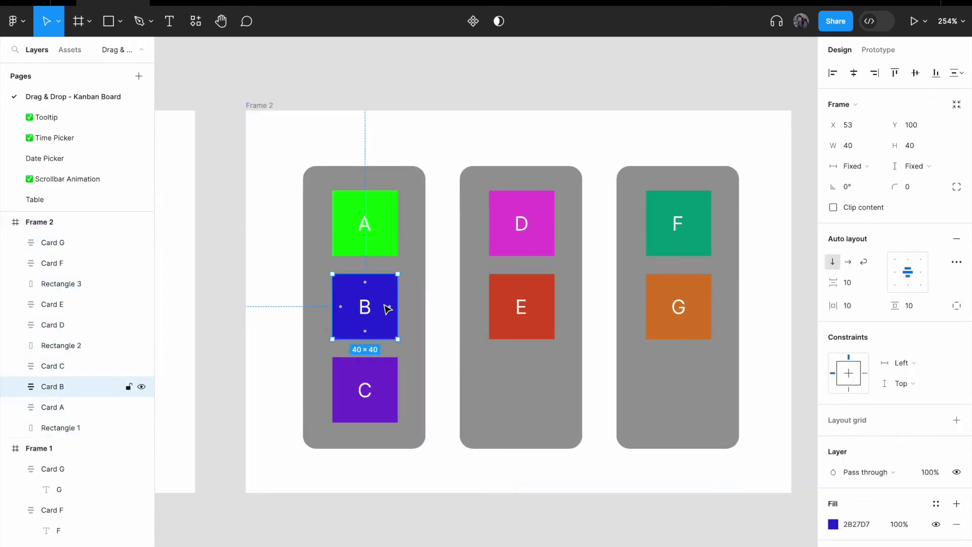
# - Set card B's rotation in Frame 2 to 5° so it tilts like it's being picked up
pyautogui.click(847, 187)
pyautogui.write('5')
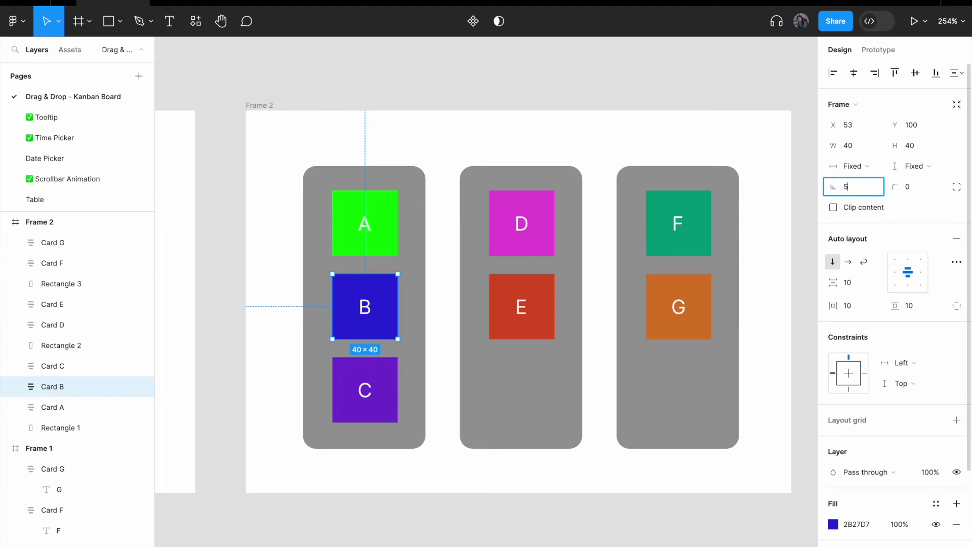
pyautogui.click(805, 197)
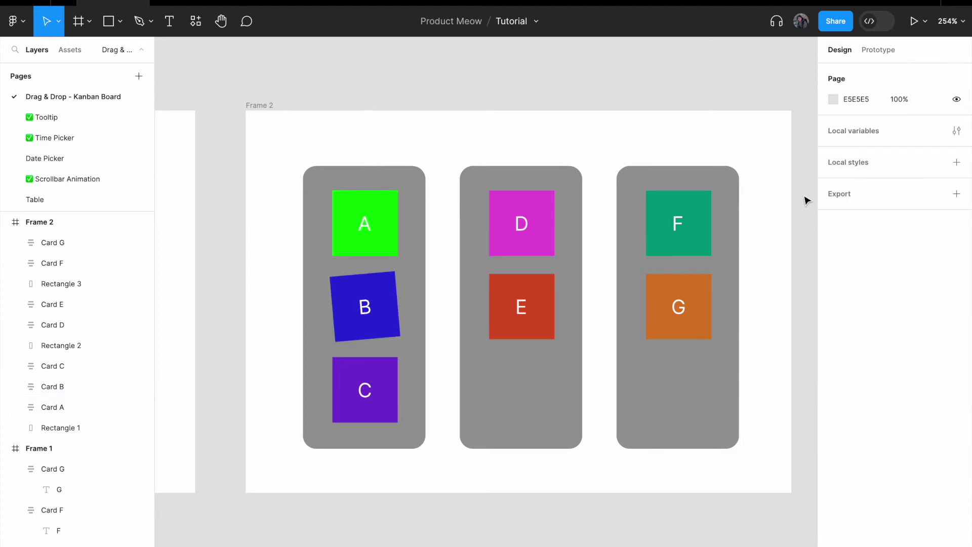
pyautogui.click(388, 290)
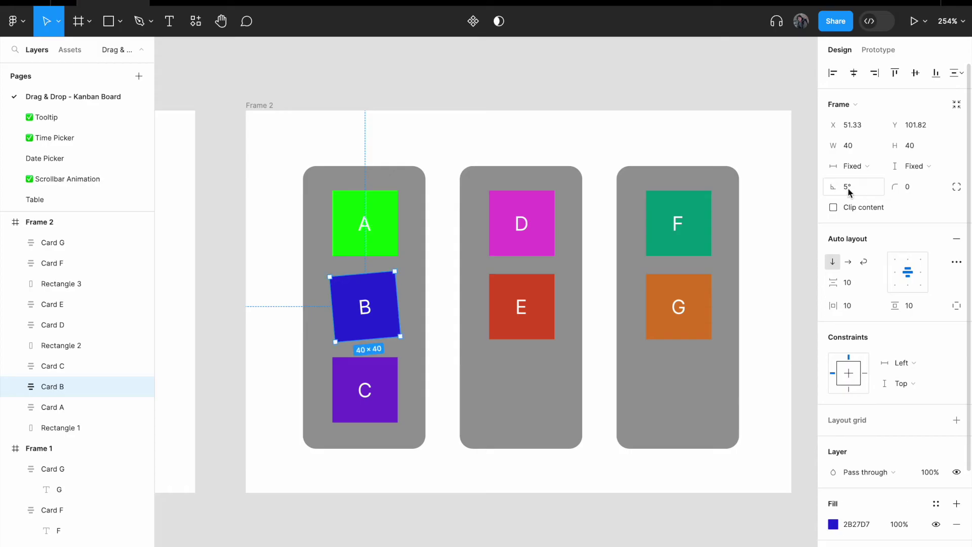
pyautogui.scroll(5, 360, 286)
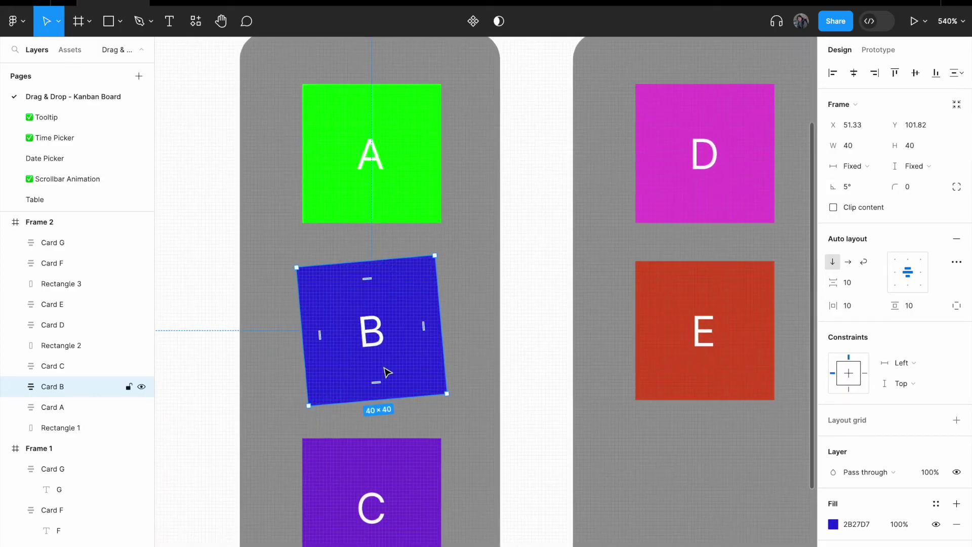
pyautogui.scroll(-5, 377, 319)
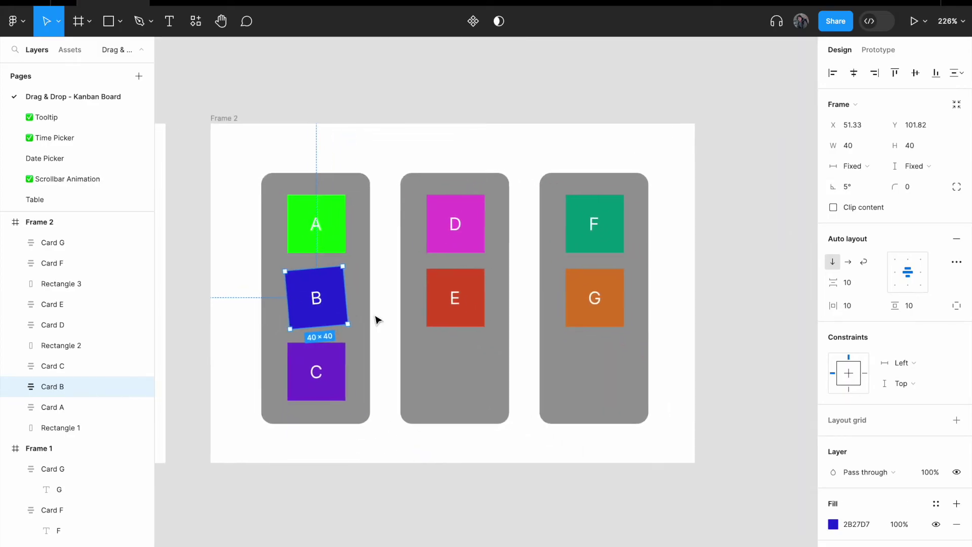
pyautogui.click(230, 119)
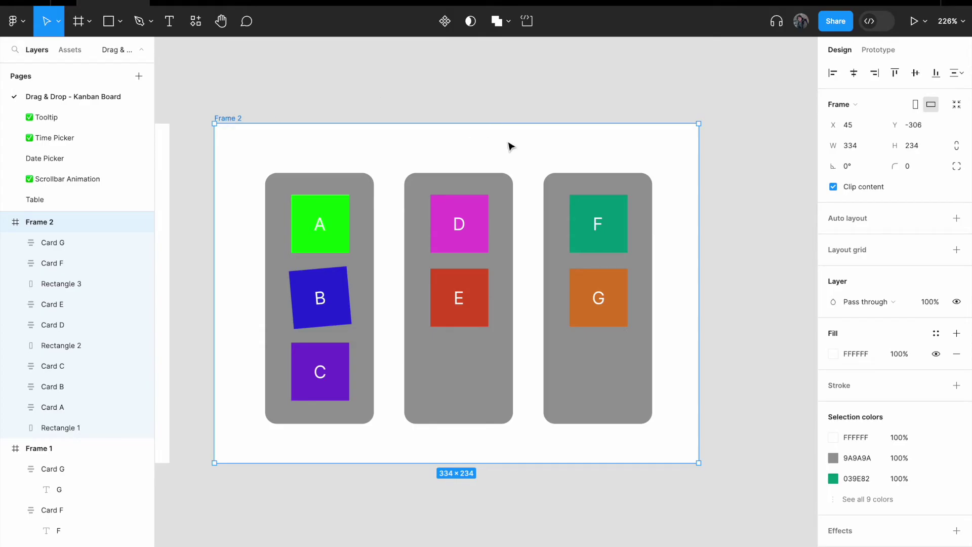
# - Paste a copy of Frame 2 as Frame 3 on the canvas right of it, nudged into line
pyautogui.rightClick(536, 151)
pyautogui.press('Escape')
pyautogui.hscroll(5, 583, 159)
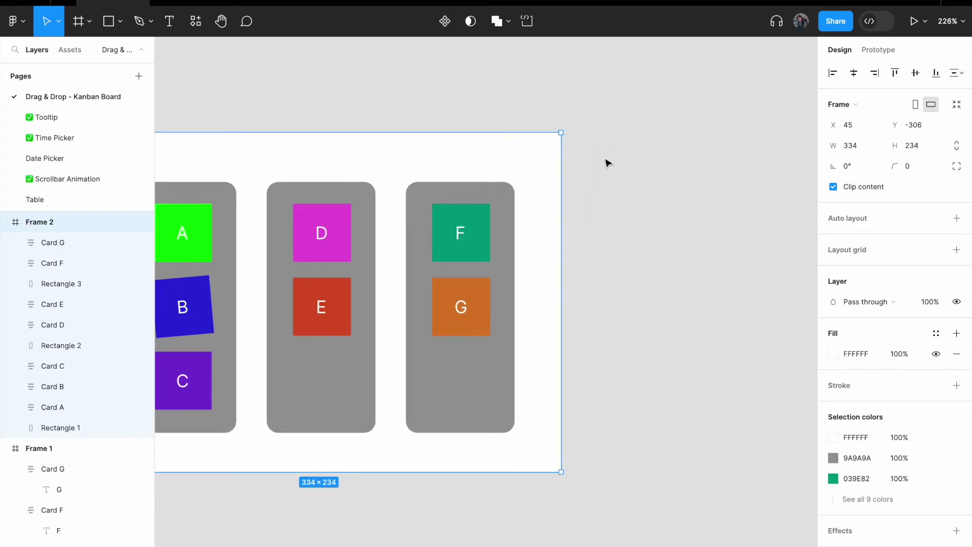
pyautogui.click(606, 161)
pyautogui.rightClick(606, 158)
pyautogui.click(633, 165)
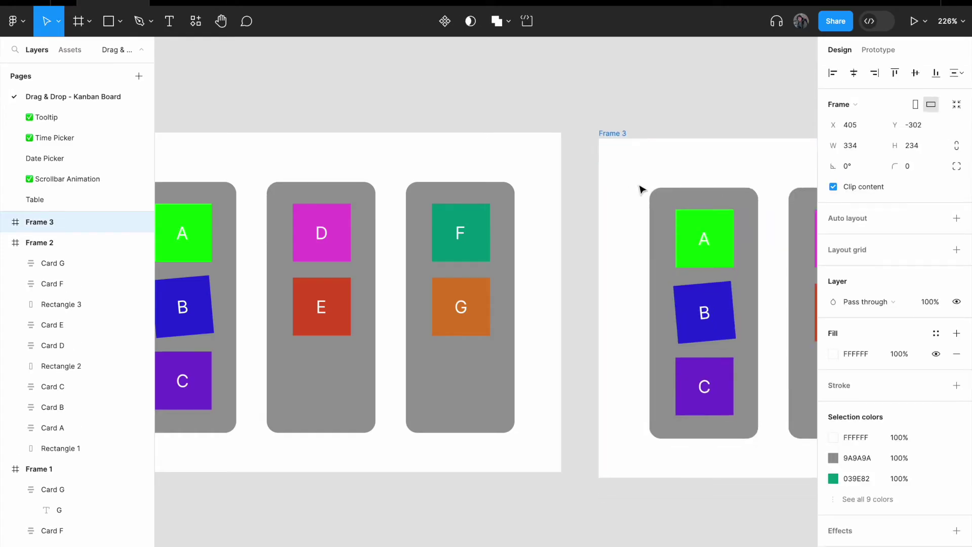
pyautogui.moveTo(641, 189); pyautogui.dragTo(640, 188)
pyautogui.scroll(-5, 639, 190)
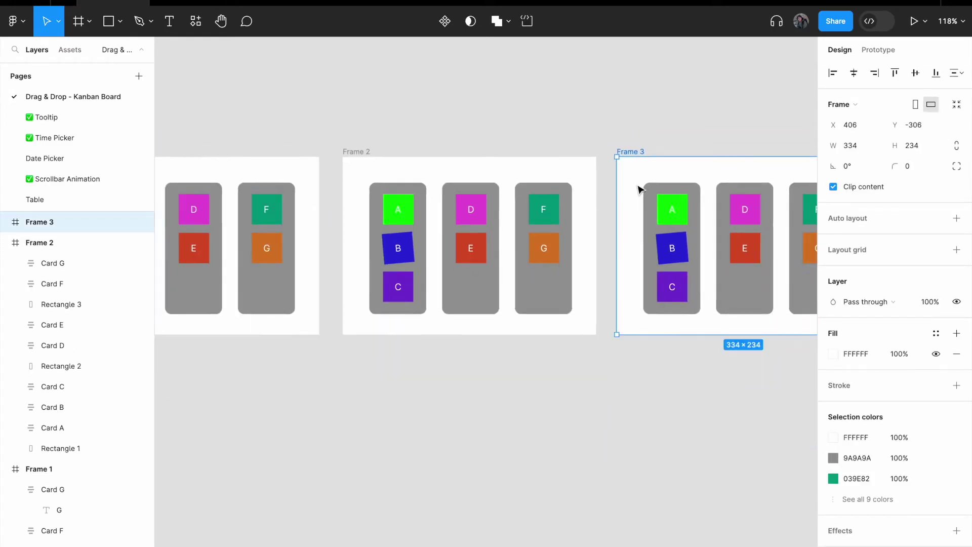
pyautogui.scroll(-3, 639, 190)
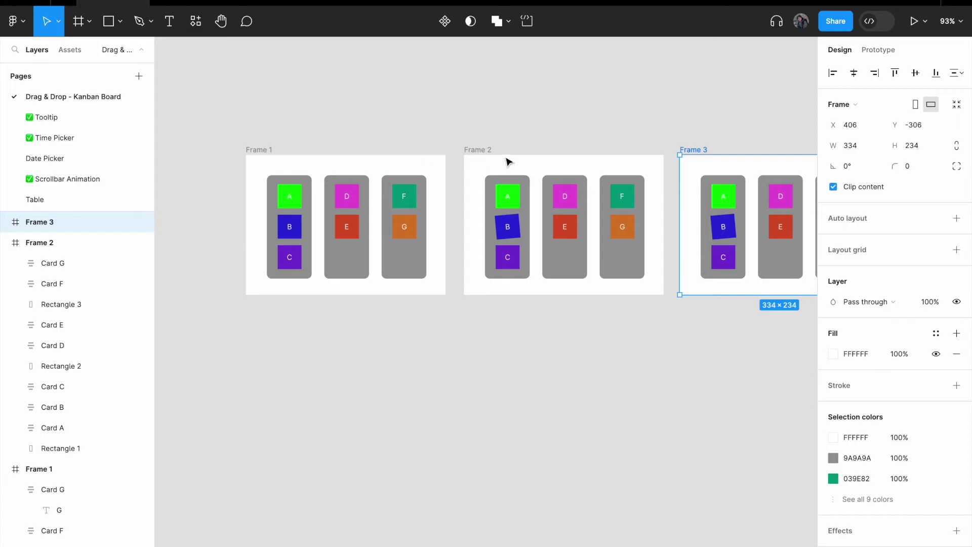
pyautogui.hscroll(1, 668, 160)
pyautogui.hscroll(5, 702, 157)
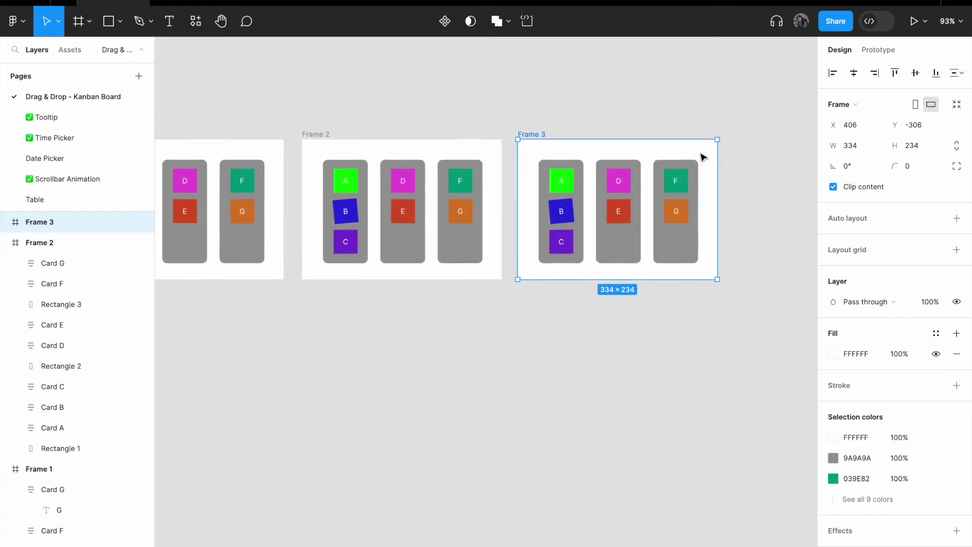
pyautogui.scroll(5, 616, 139)
# - Bring card B in Frame 3 to the front, above the other cards
pyautogui.scroll(2, 616, 138)
pyautogui.scroll(-1, 618, 143)
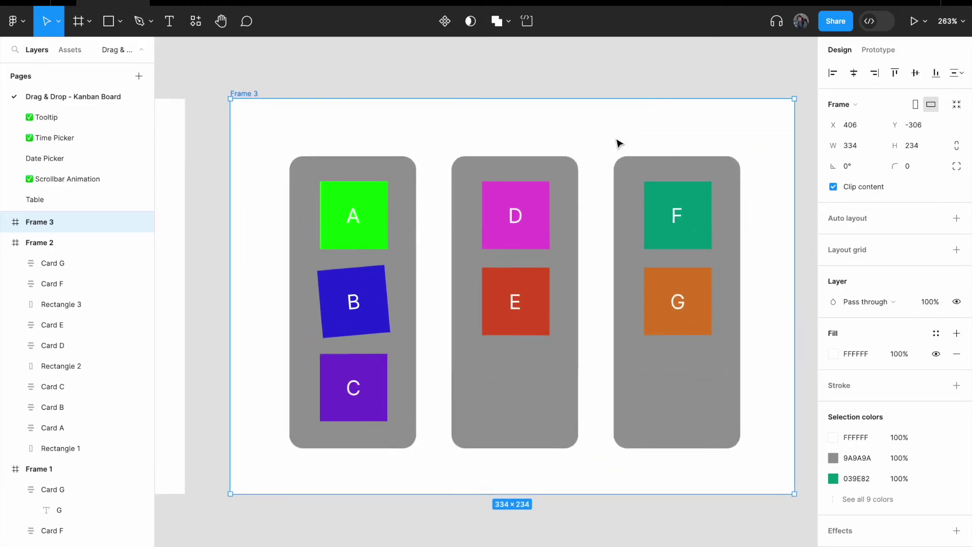
pyautogui.click(351, 293)
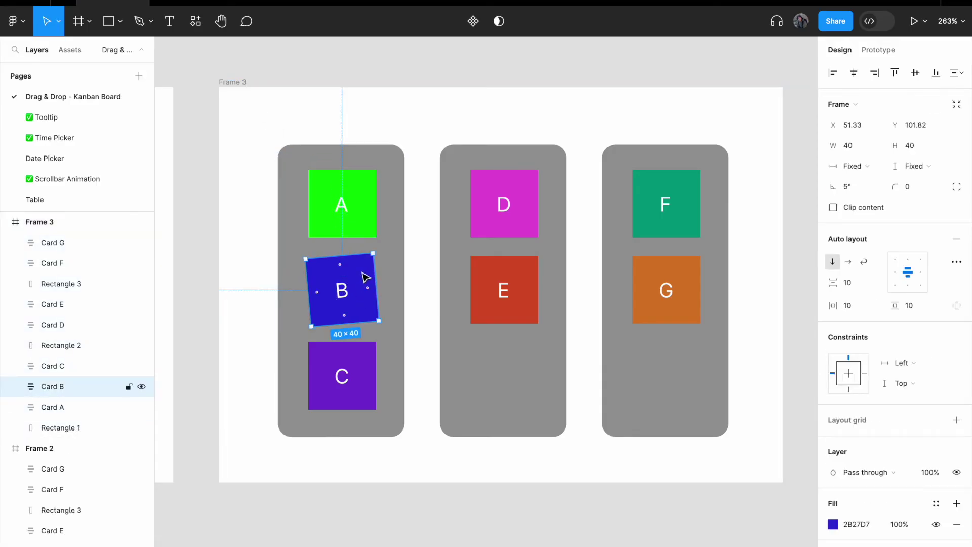
pyautogui.scroll(1, 366, 277)
pyautogui.rightClick(368, 283)
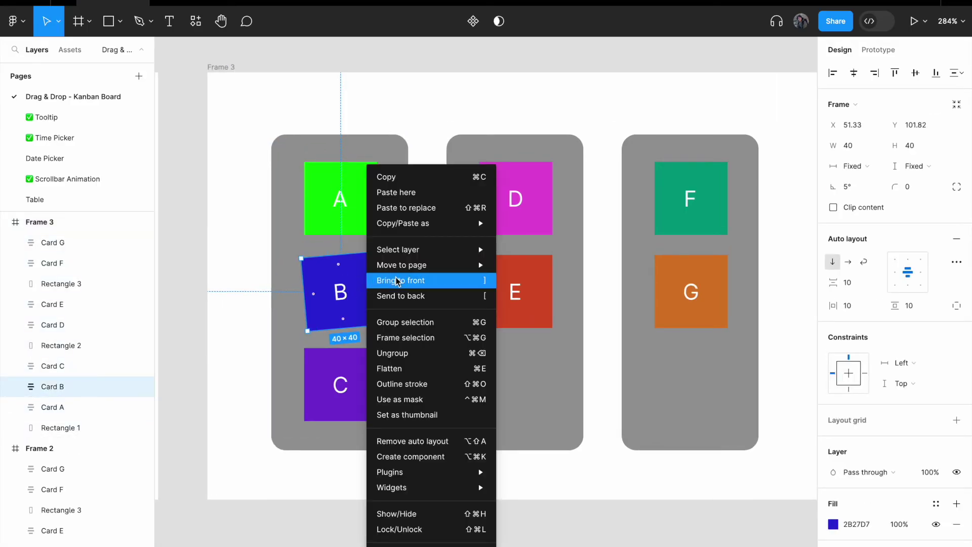
pyautogui.click(422, 281)
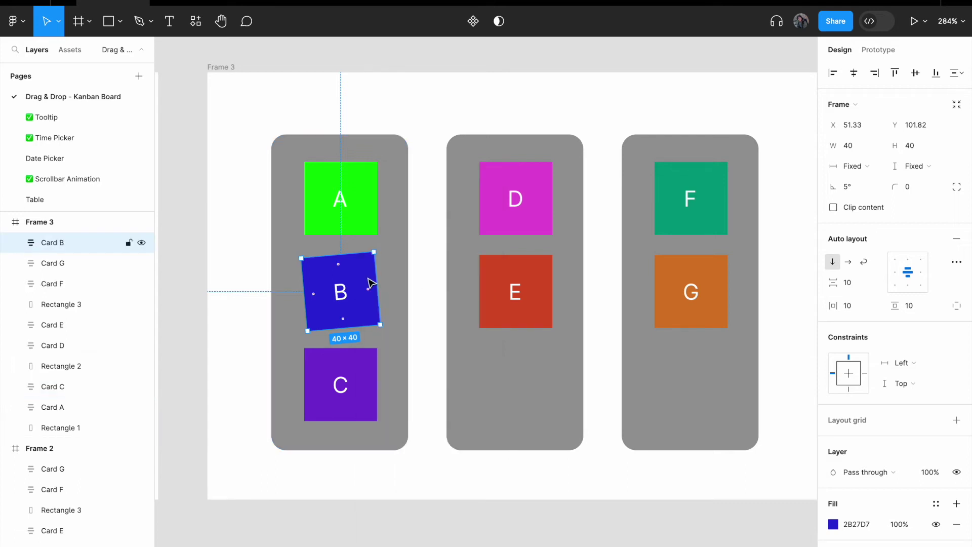
pyautogui.rightClick(372, 283)
pyautogui.click(408, 280)
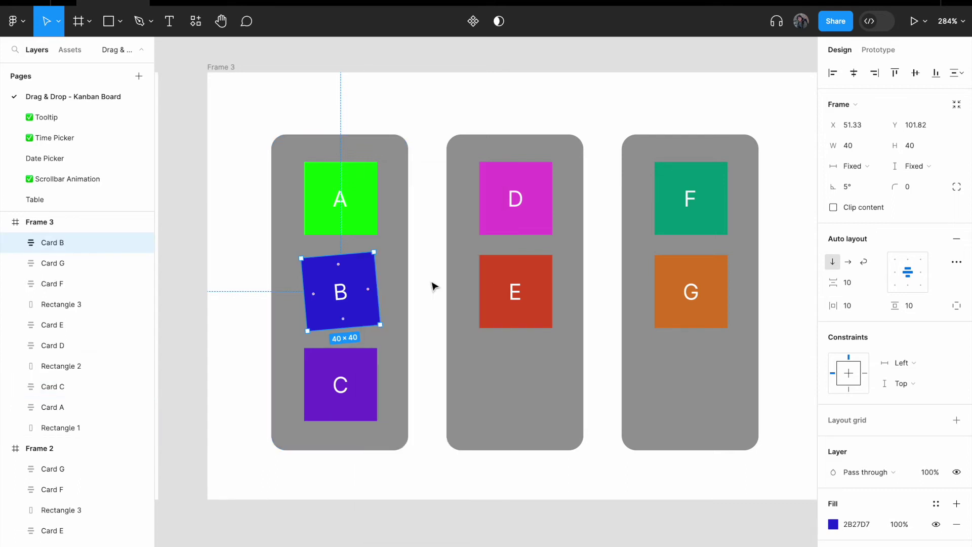
# - Move card E to Y 151, the bottom slot of the middle column
pyautogui.click(526, 288)
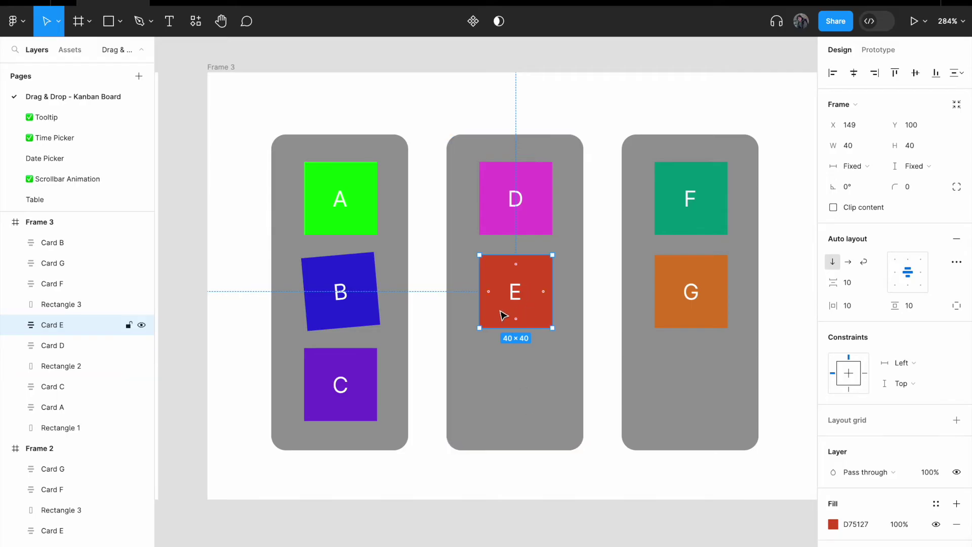
pyautogui.click(361, 392)
pyautogui.click(928, 126)
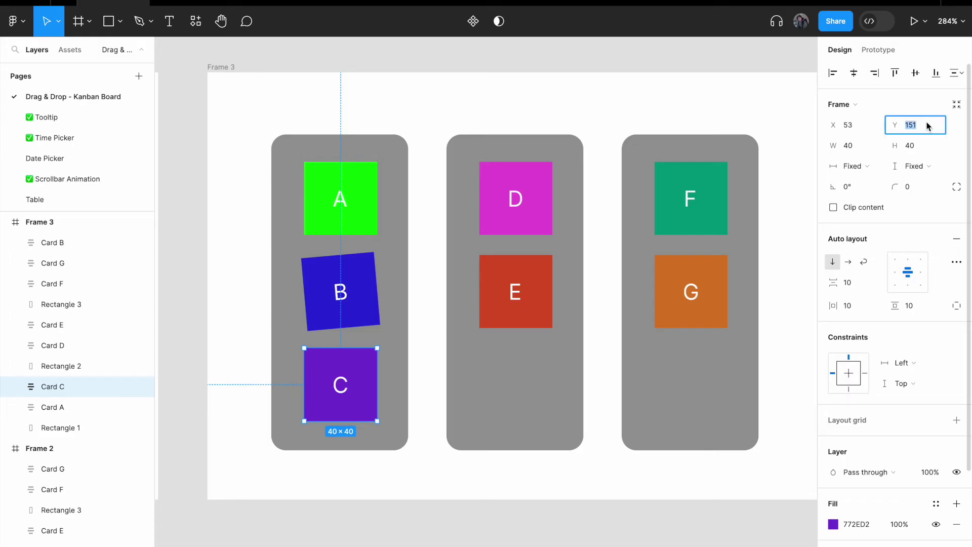
pyautogui.click(541, 292)
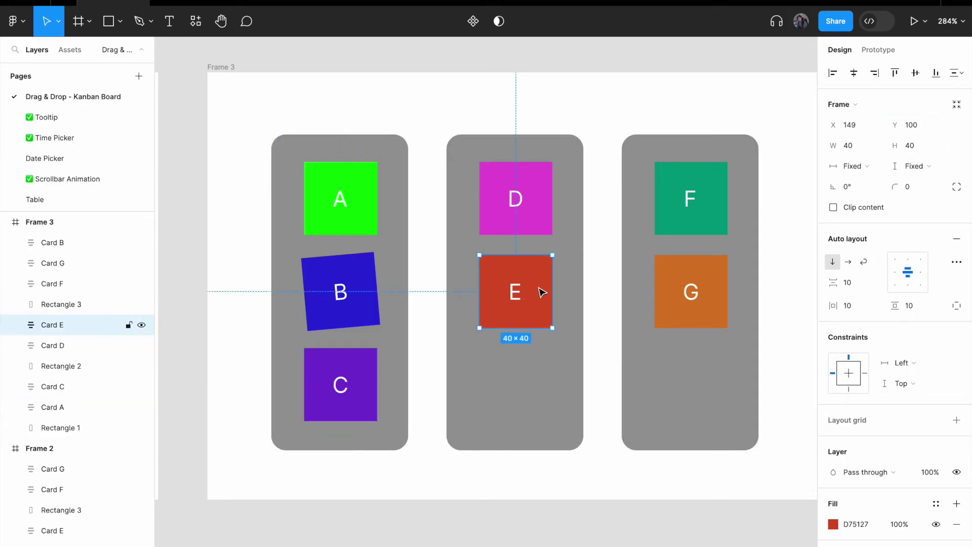
pyautogui.click(928, 126)
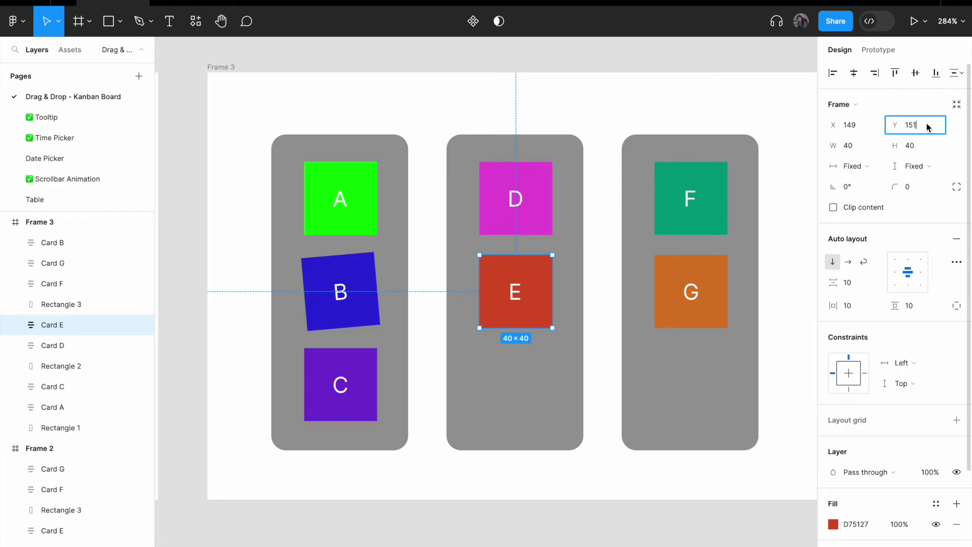
pyautogui.press('Return')
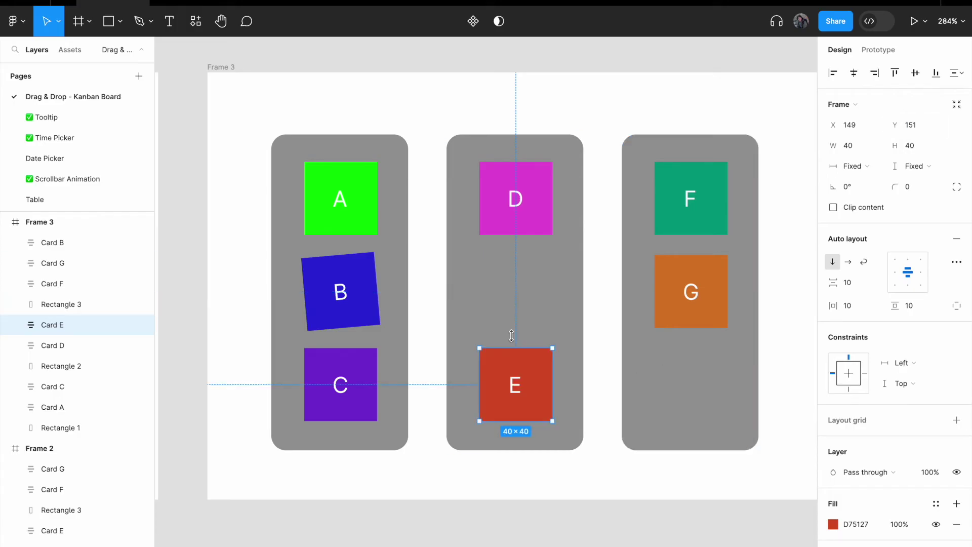
pyautogui.click(371, 302)
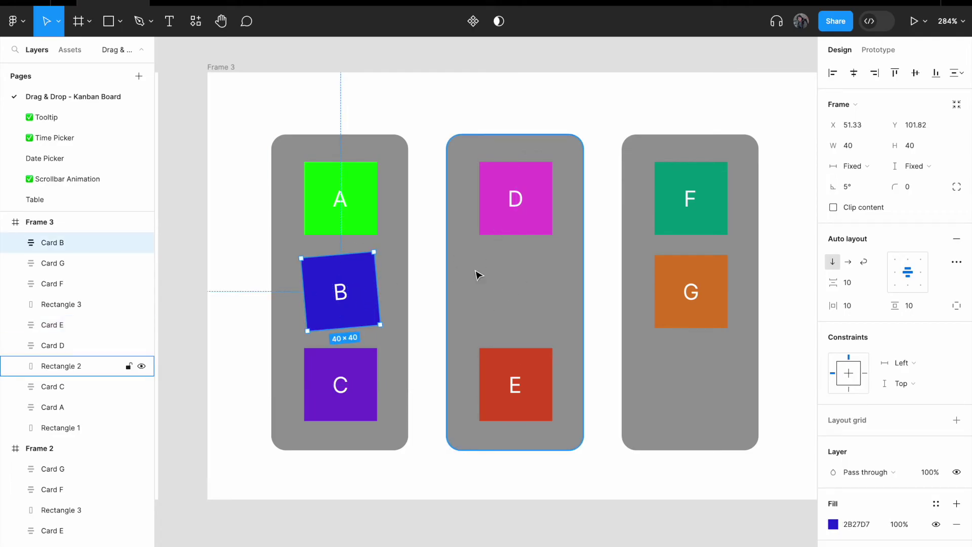
# - Reset card B's rotation to 0° so it stands upright
pyautogui.click(855, 188)
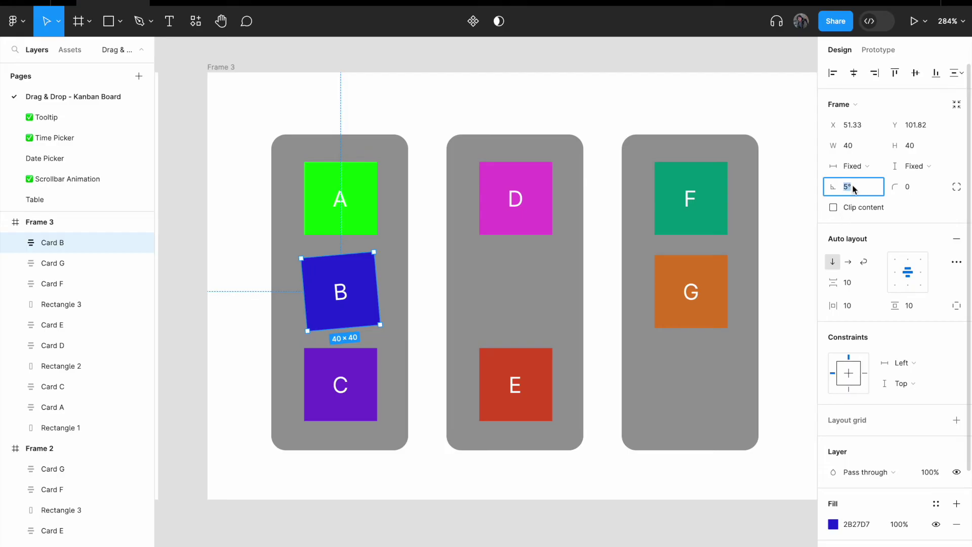
pyautogui.write('0')
pyautogui.press('Return')
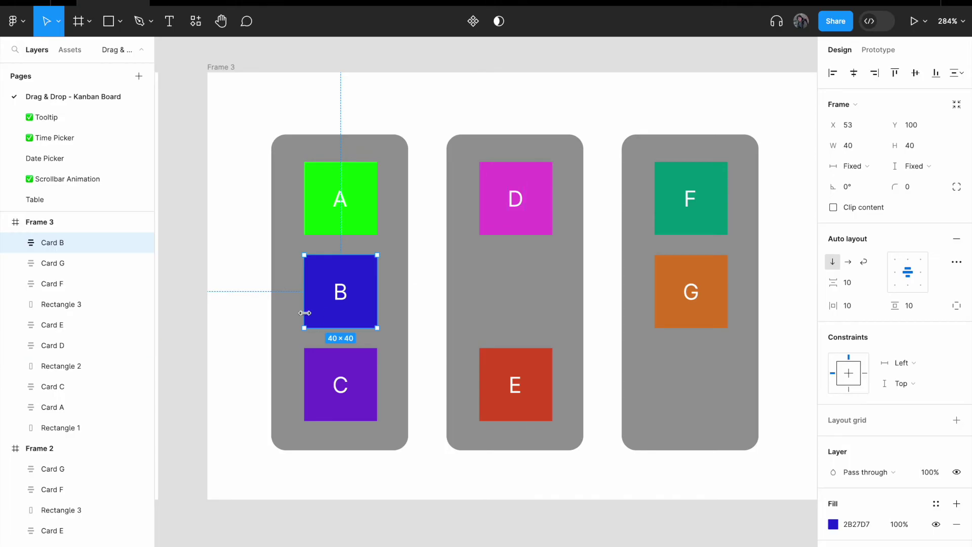
# - Move card B to X 149, matching card D's middle-column position
pyautogui.click(850, 126)
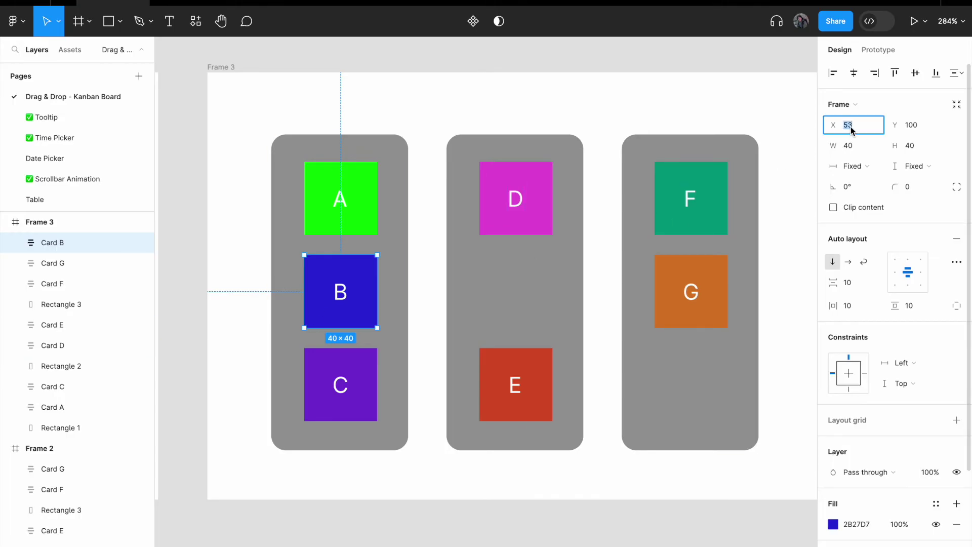
pyautogui.click(545, 221)
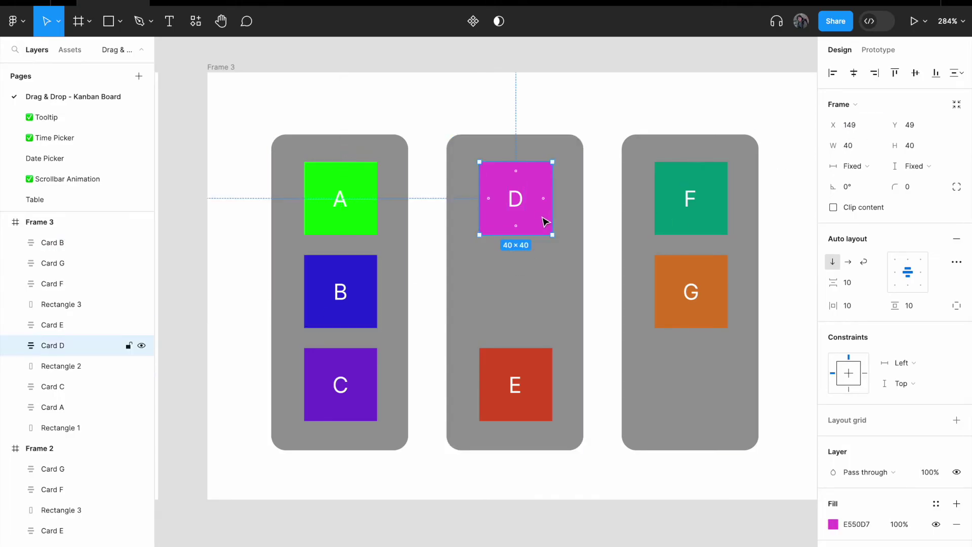
pyautogui.click(861, 128)
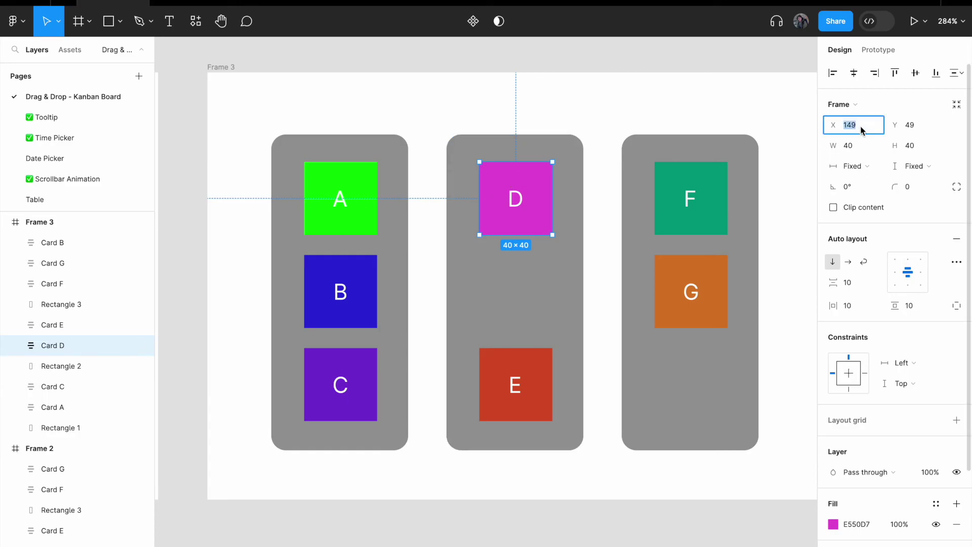
pyautogui.click(365, 282)
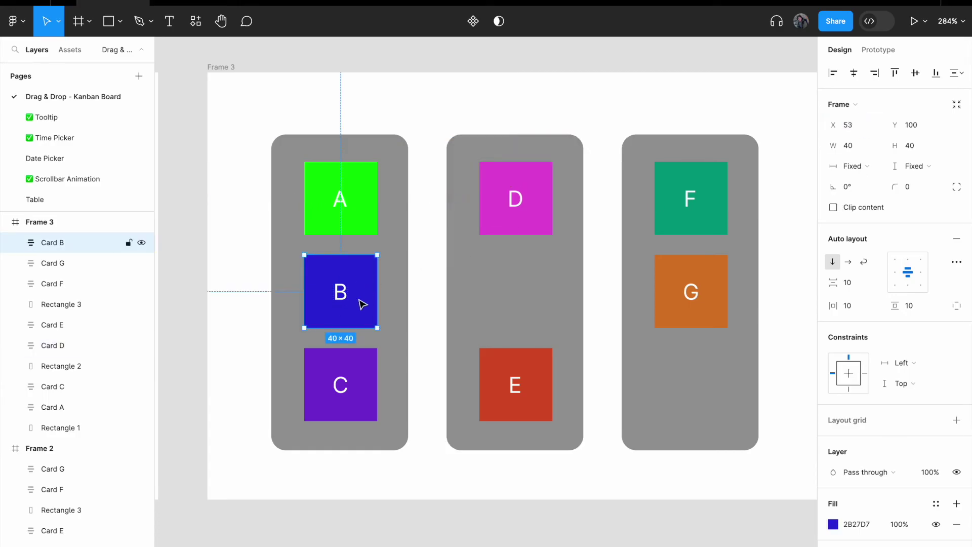
pyautogui.write('149')
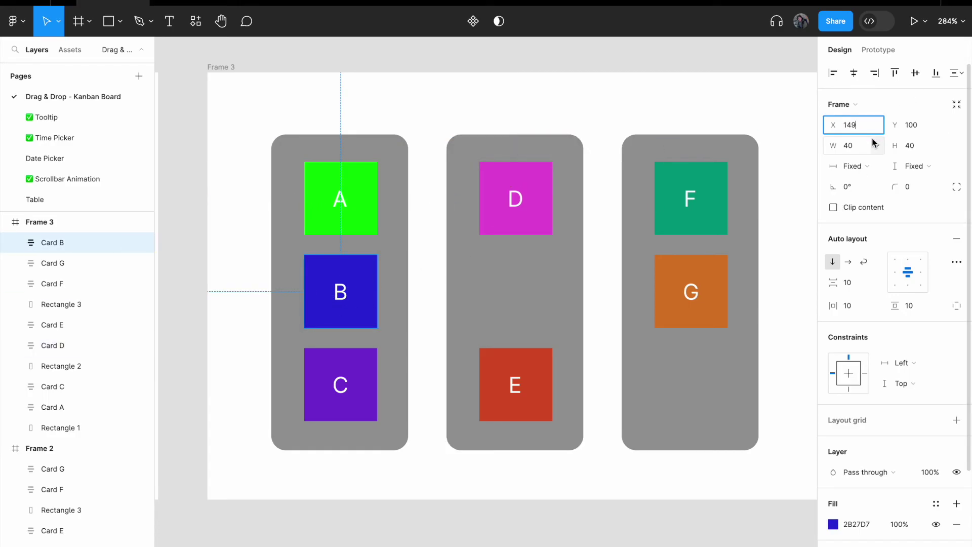
pyautogui.press('Return')
pyautogui.click(596, 289)
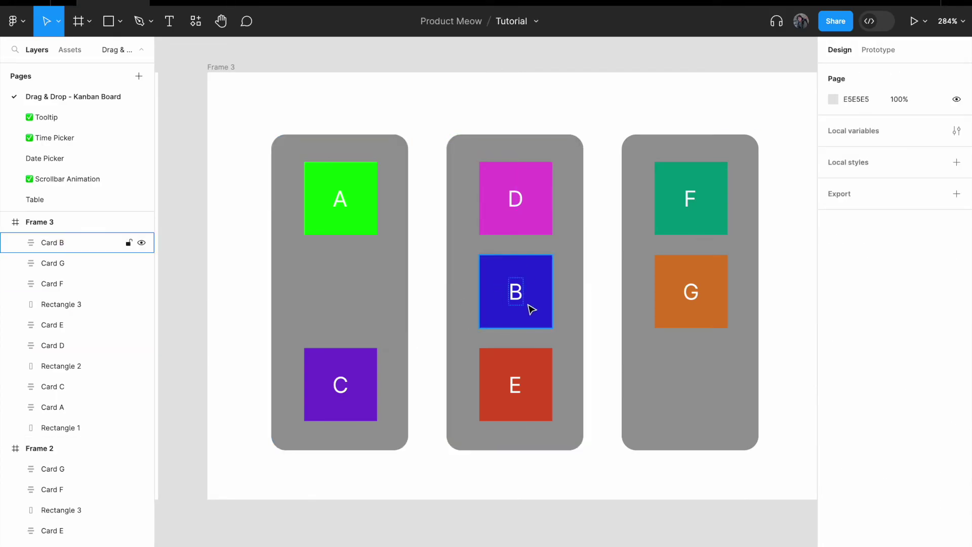
# - Set card C's Y position to 100 so it sits right under card A
pyautogui.click(356, 375)
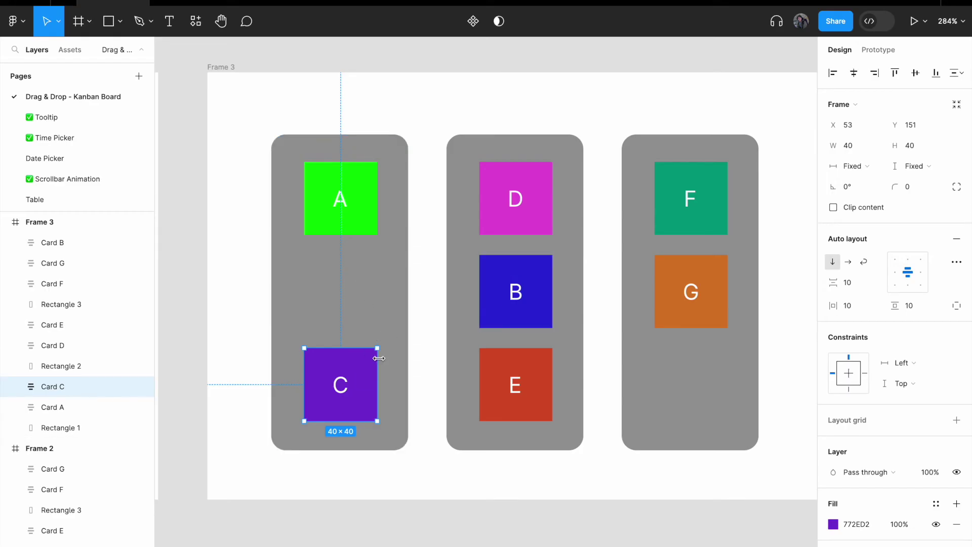
pyautogui.click(544, 302)
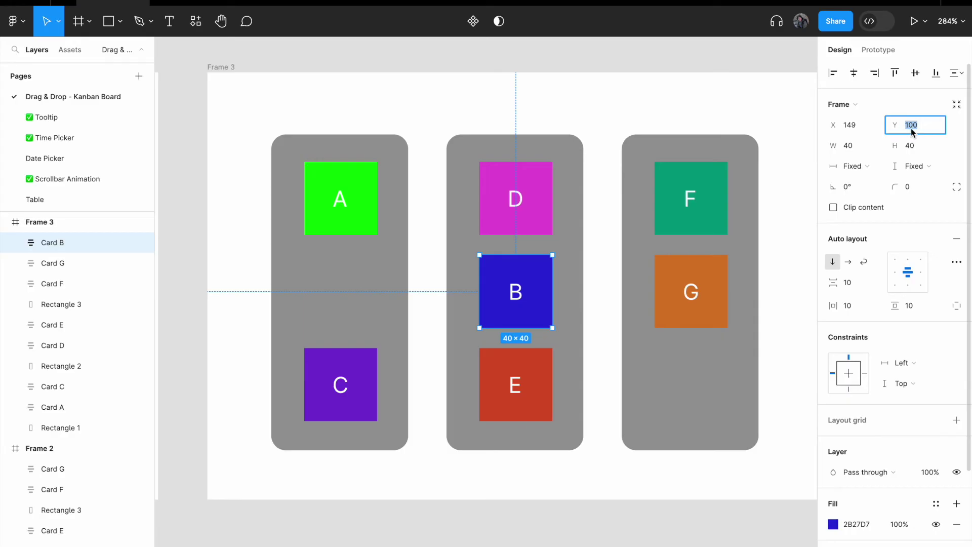
pyautogui.click(360, 376)
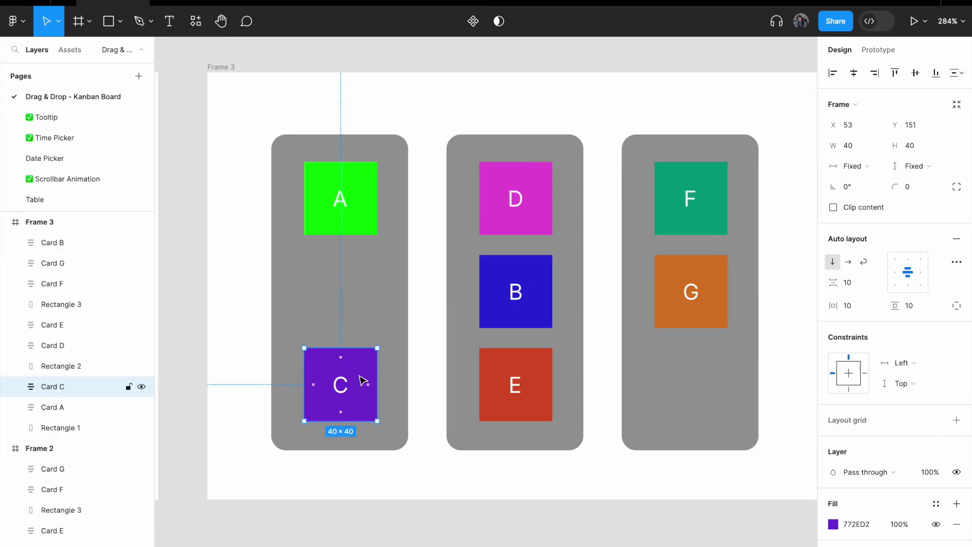
pyautogui.click(931, 128)
pyautogui.write('100')
pyautogui.press('Return')
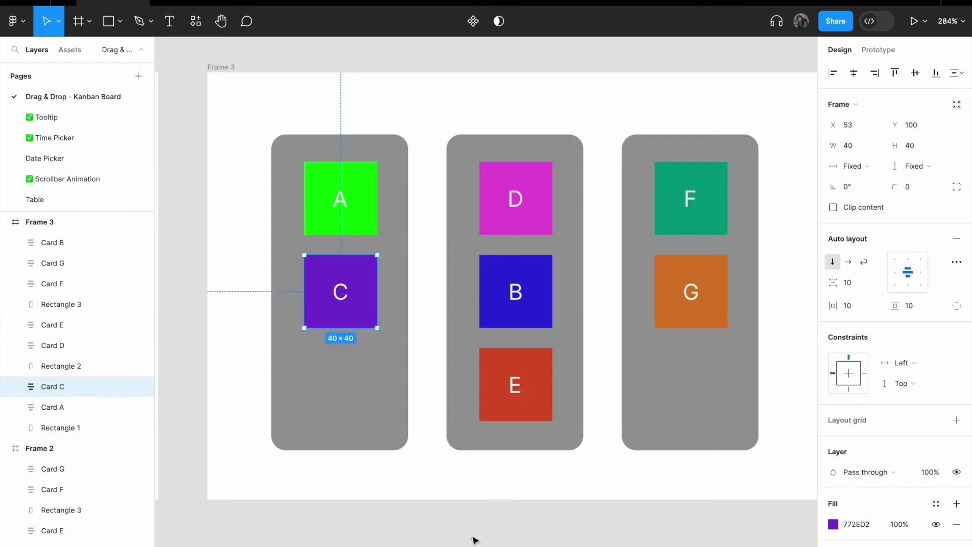
pyautogui.click(496, 524)
pyautogui.hscroll(2, 425, 232)
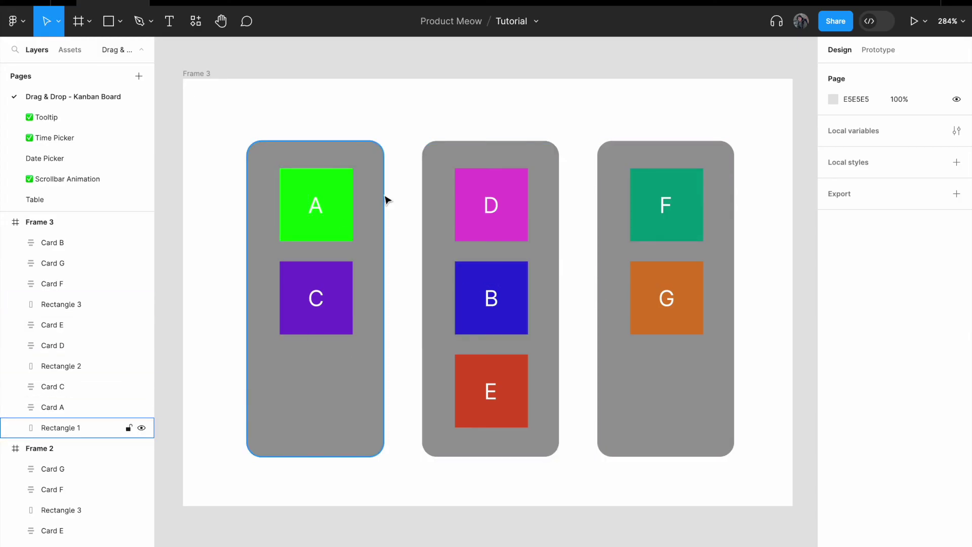
pyautogui.scroll(-5, 386, 199)
pyautogui.hscroll(-5, 385, 199)
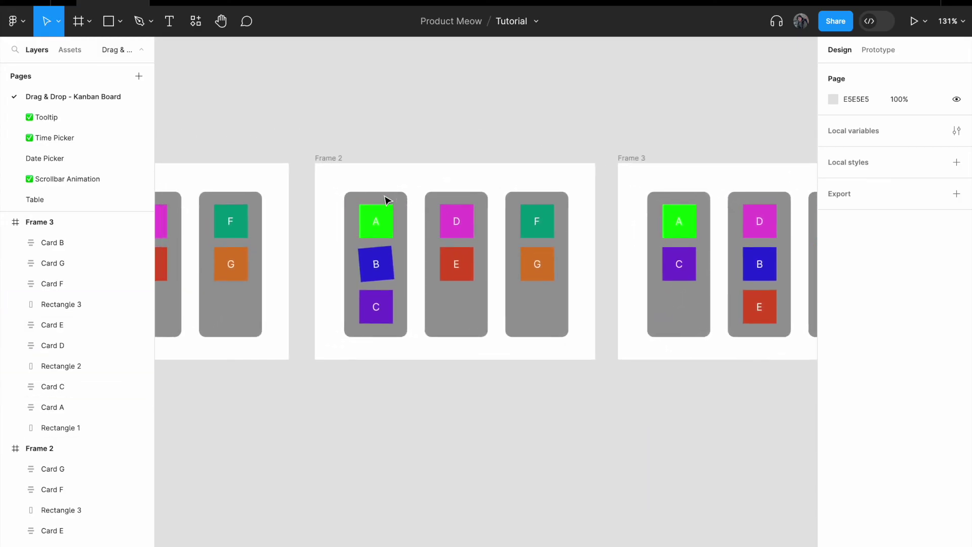
pyautogui.scroll(-4, 386, 199)
pyautogui.hscroll(-2, 387, 201)
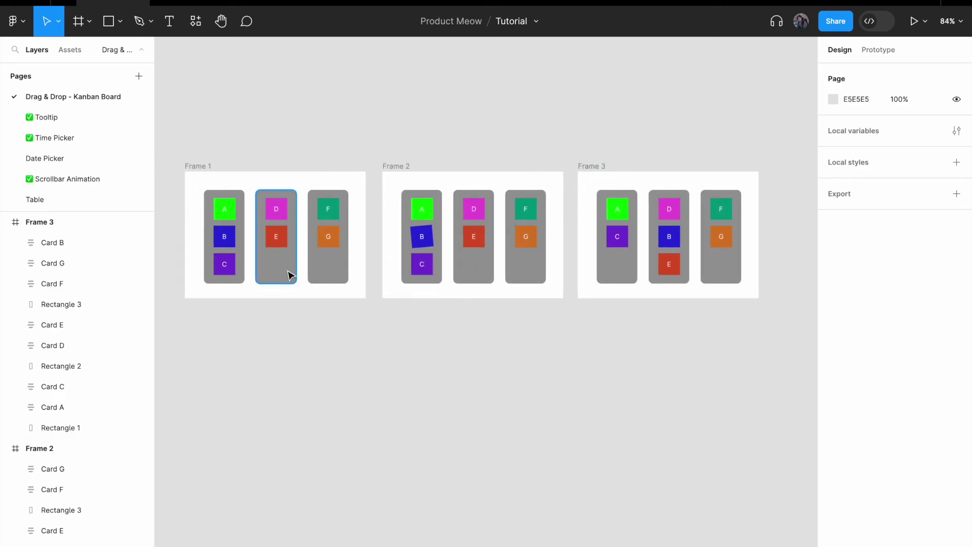
pyautogui.scroll(4, 202, 187)
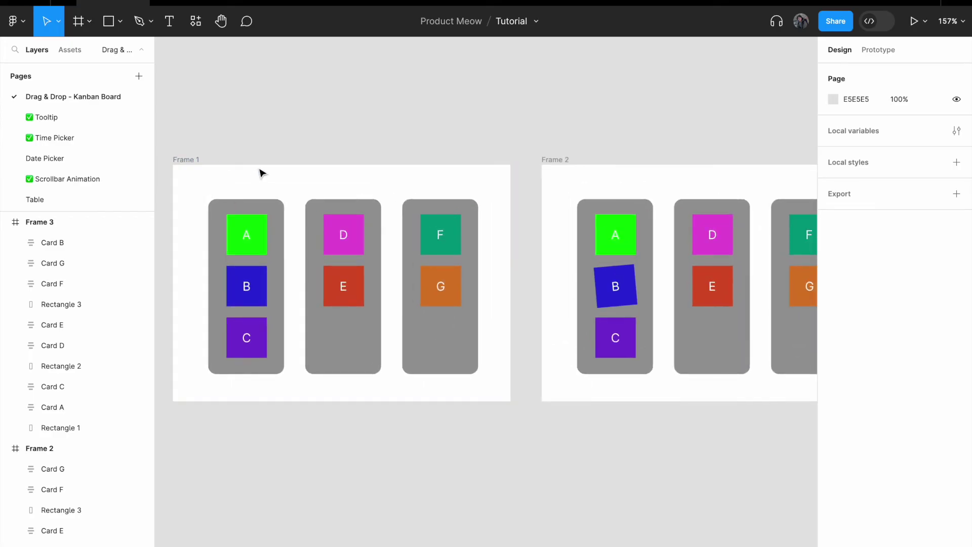
pyautogui.scroll(3, 261, 172)
# - Link card B in Frame 1 to Frame 2 with a While pressing smart-animate interaction
pyautogui.click(323, 310)
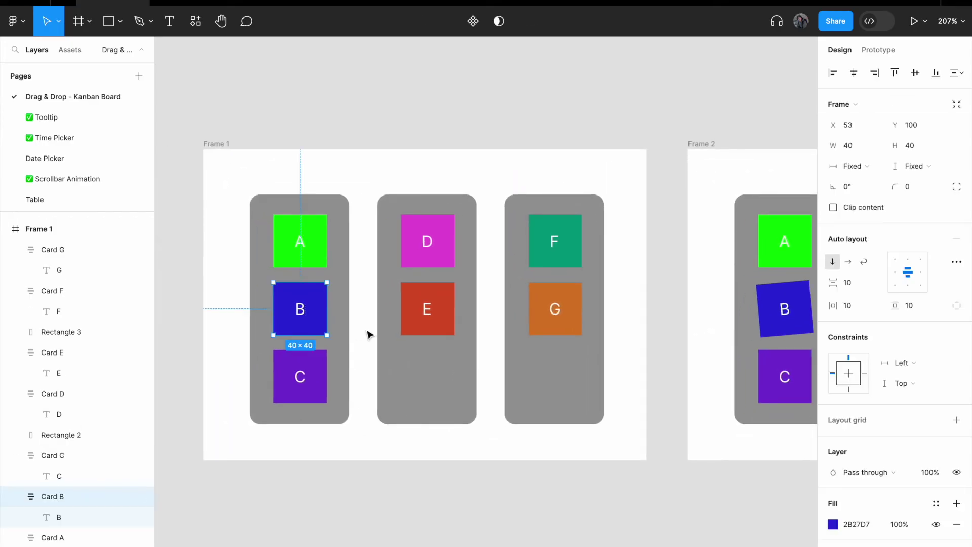
pyautogui.click(881, 53)
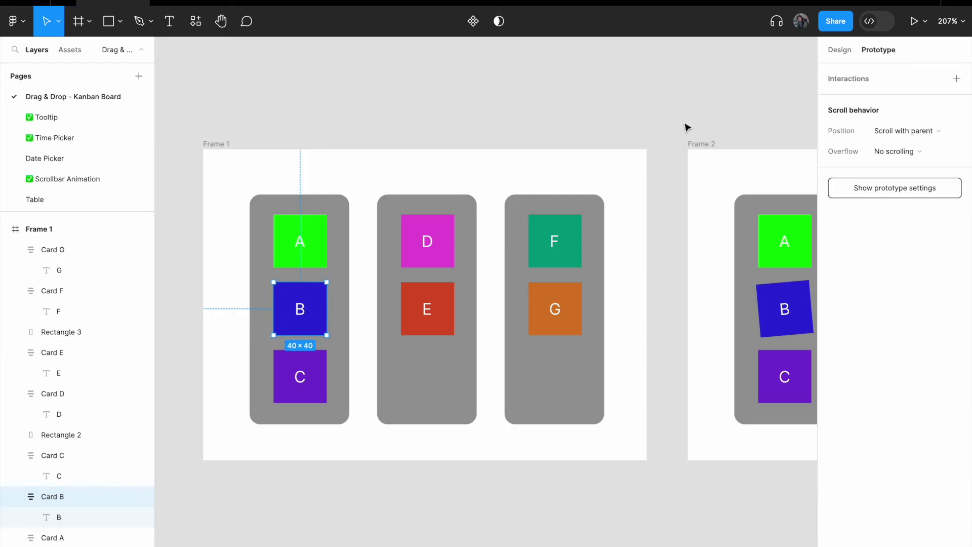
pyautogui.moveTo(326, 309)
pyautogui.moveTo(327, 308); pyautogui.dragTo(697, 276)
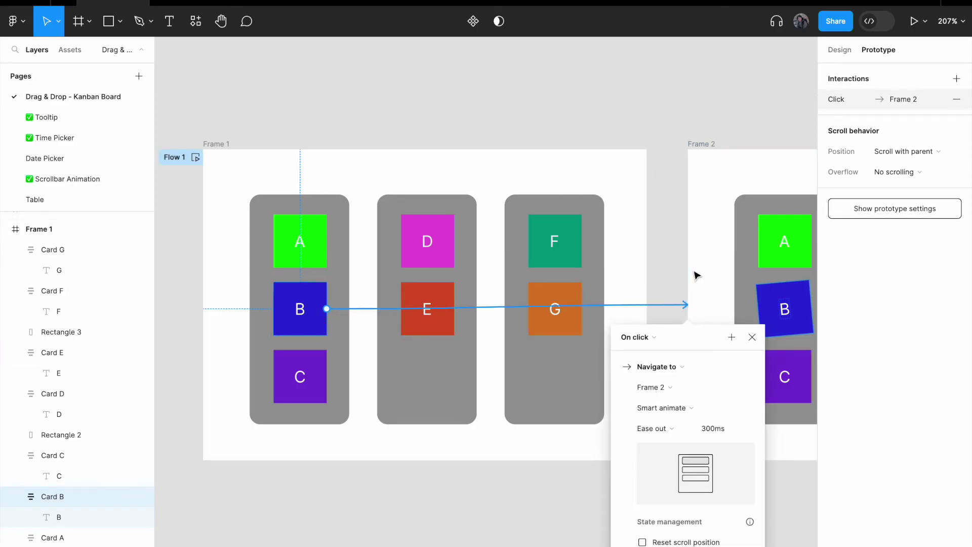
pyautogui.click(652, 339)
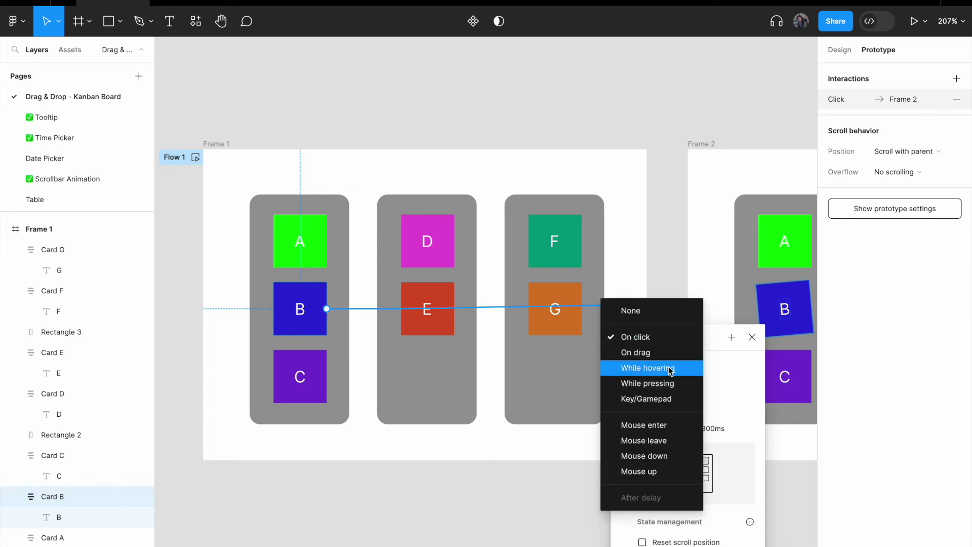
pyautogui.click(684, 388)
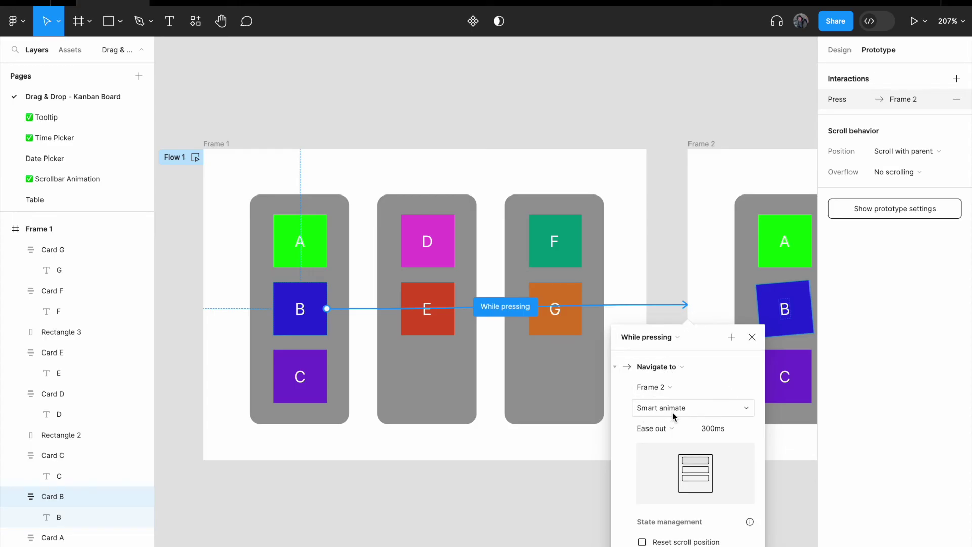
pyautogui.click(433, 500)
# - Connect card B in Frame 2 to Frame 3 with an On drag smart-animate interaction
pyautogui.hscroll(10, 433, 500)
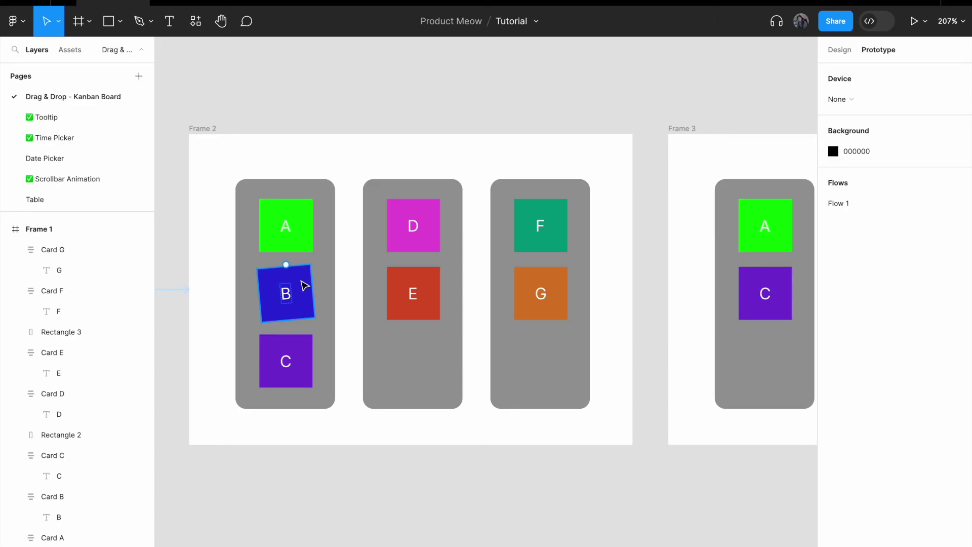
pyautogui.click(305, 285)
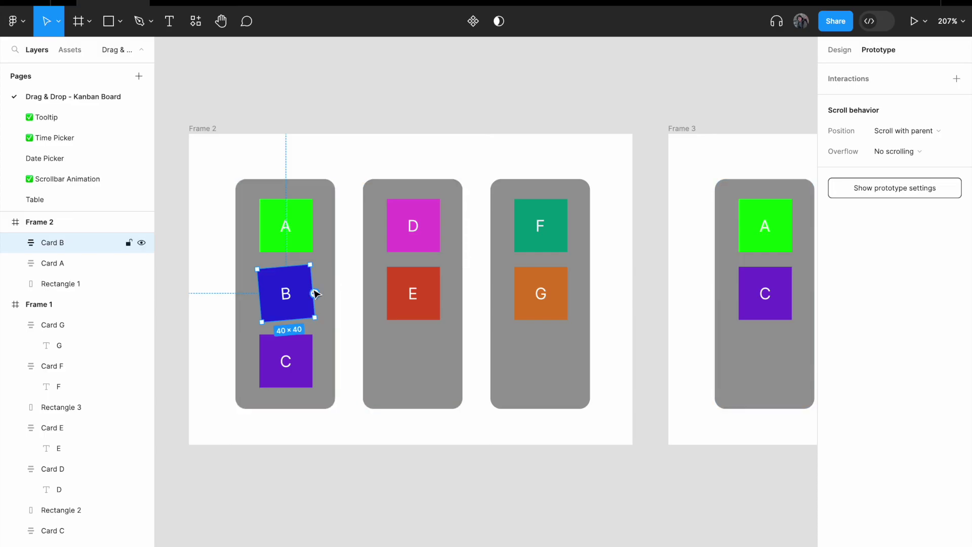
pyautogui.moveTo(314, 293); pyautogui.dragTo(682, 244)
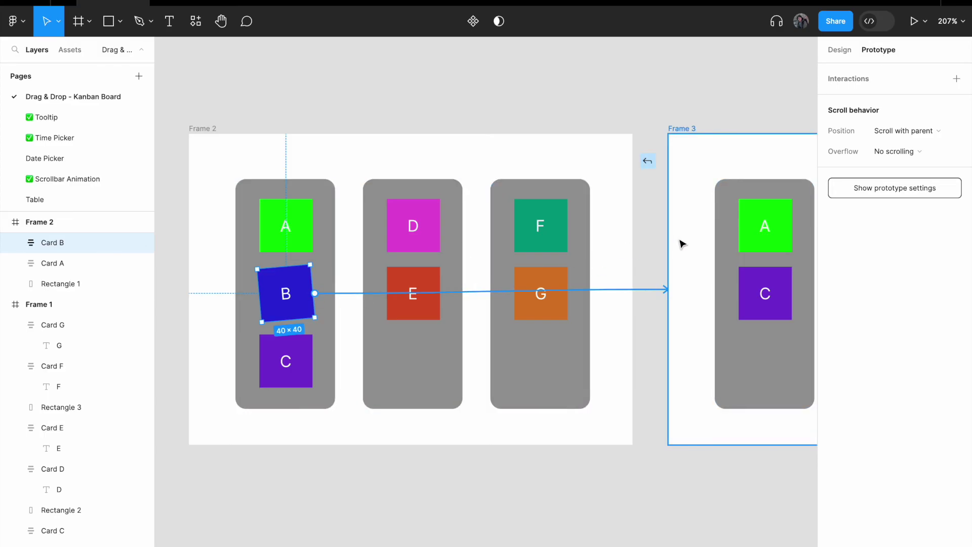
pyautogui.moveTo(682, 243); pyautogui.dragTo(681, 246)
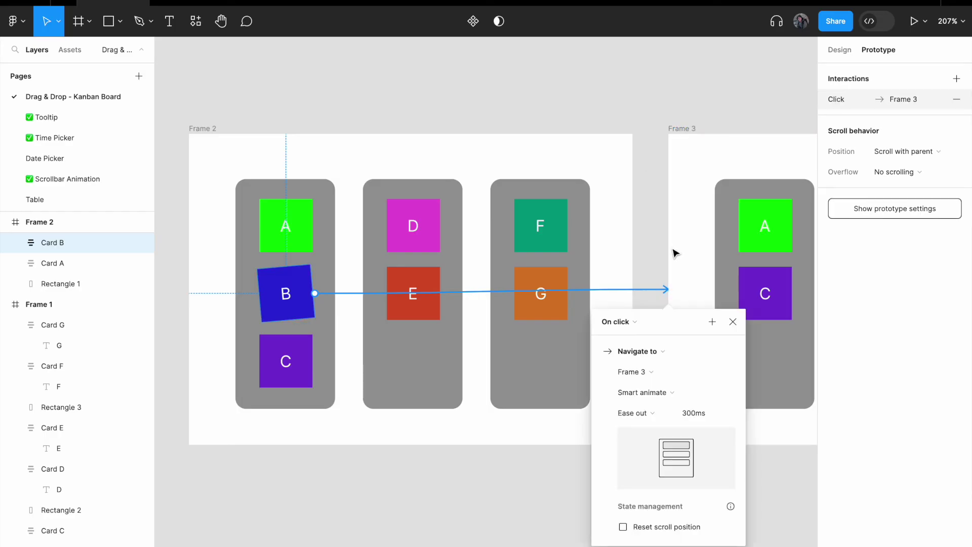
pyautogui.click(628, 326)
pyautogui.click(628, 323)
pyautogui.click(628, 323)
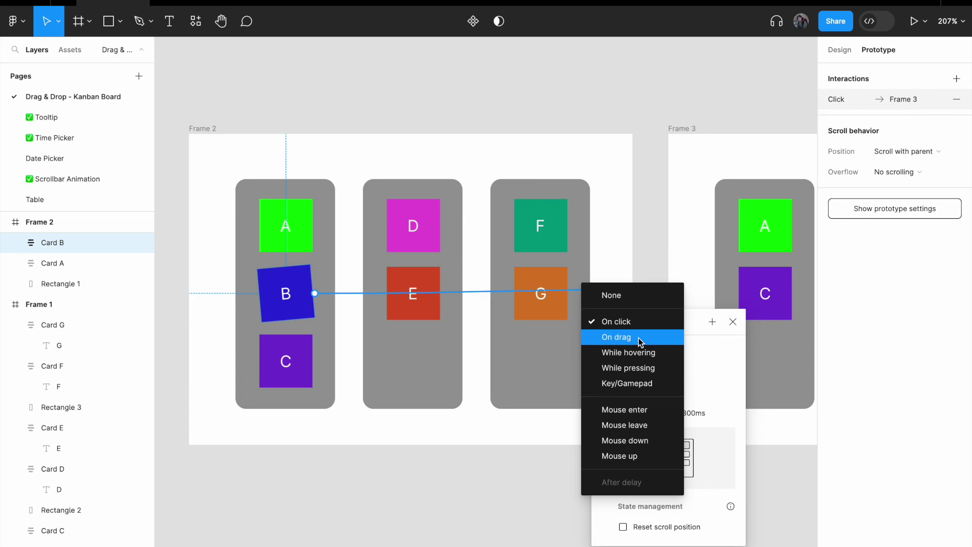
pyautogui.click(639, 339)
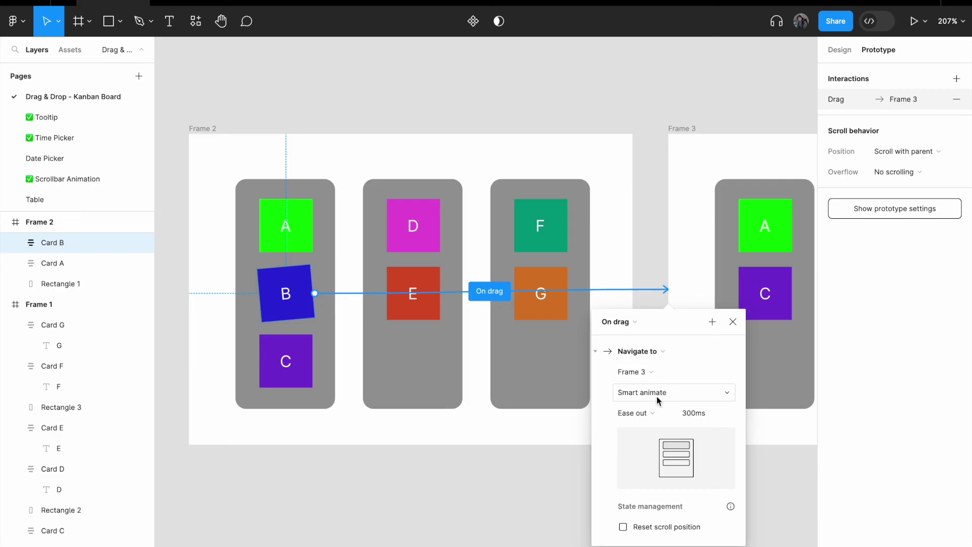
pyautogui.click(526, 498)
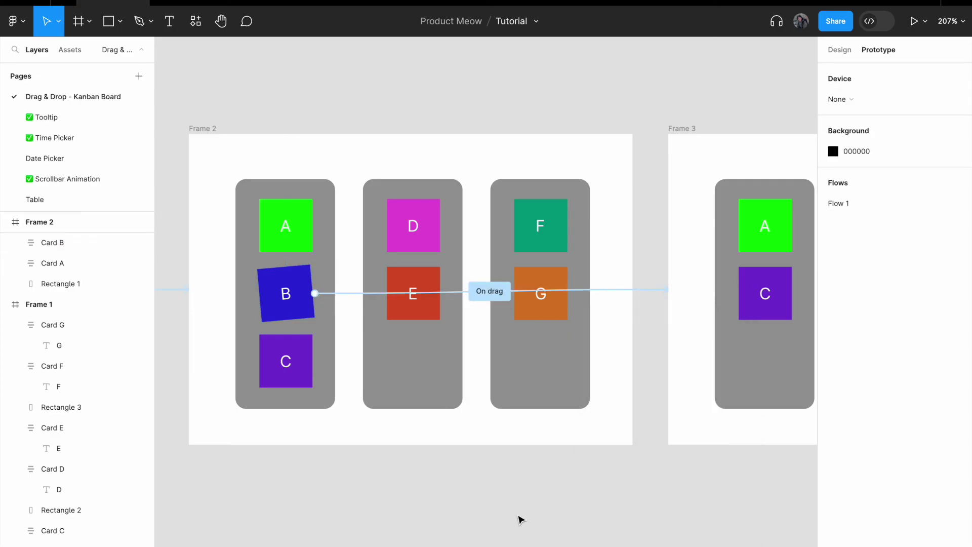
pyautogui.scroll(-5, 526, 501)
# - Rename Frame 1's prototype flow from Flow 1 to Start
pyautogui.scroll(1, 521, 519)
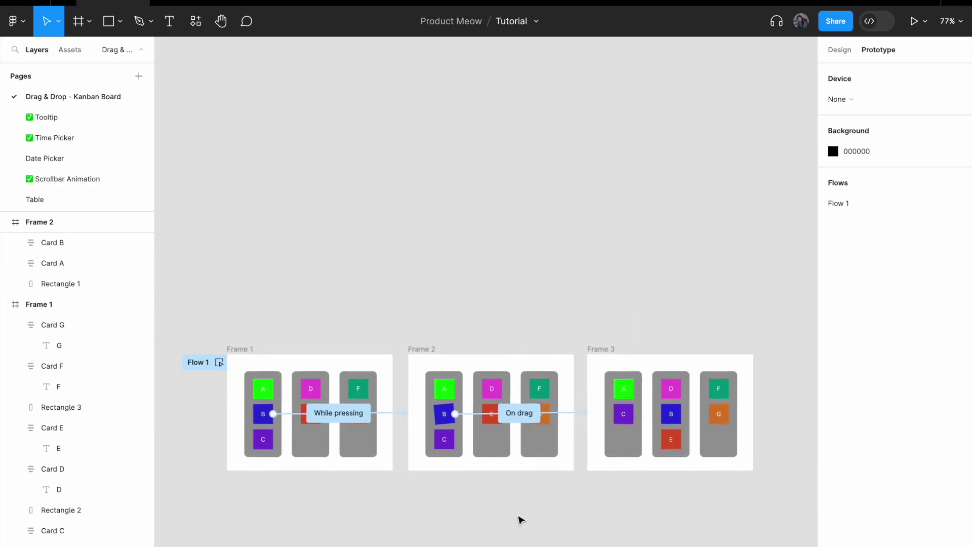
pyautogui.click(244, 347)
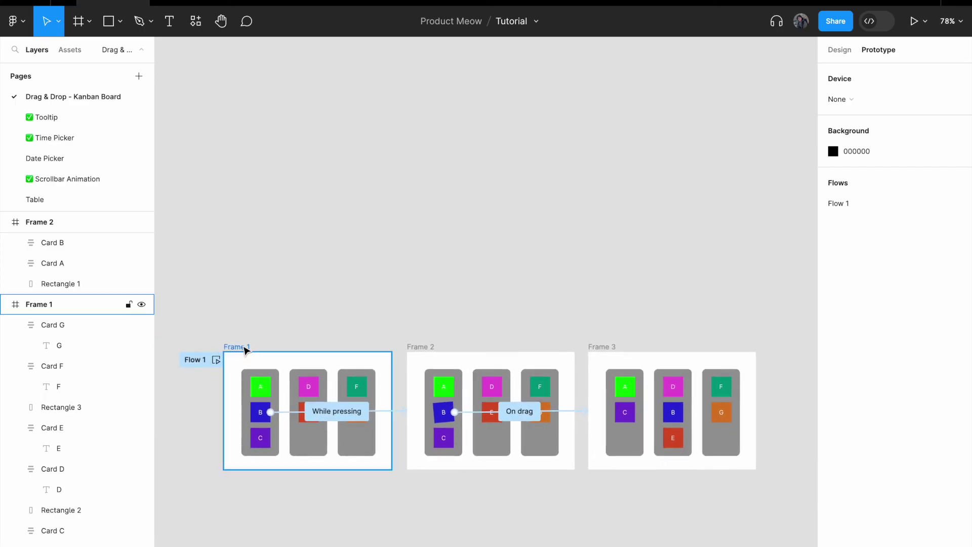
pyautogui.scroll(3, 256, 336)
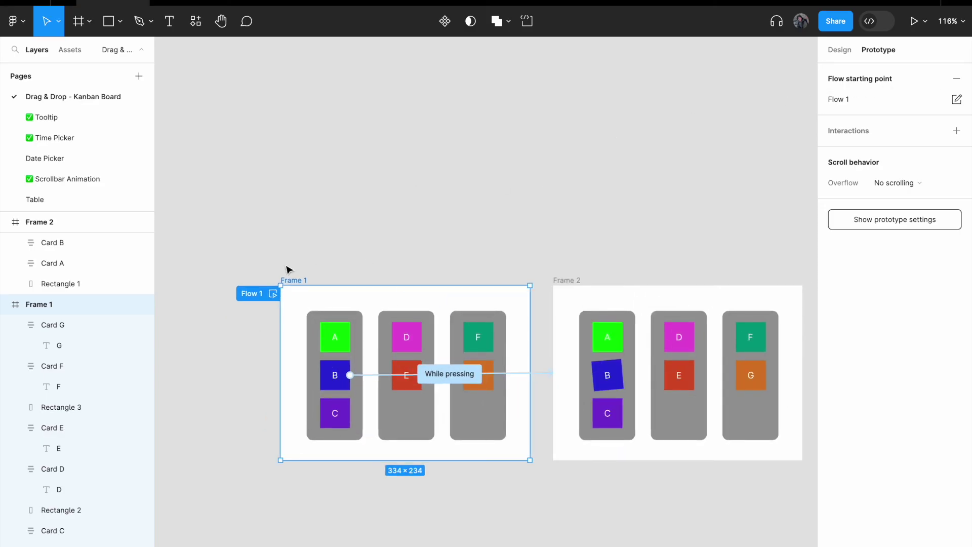
pyautogui.doubleClick(254, 296)
pyautogui.write('Start')
pyautogui.press('Return')
# - Launch the preview of the Start flow
pyautogui.scroll(5, 274, 297)
pyautogui.scroll(-3, 287, 277)
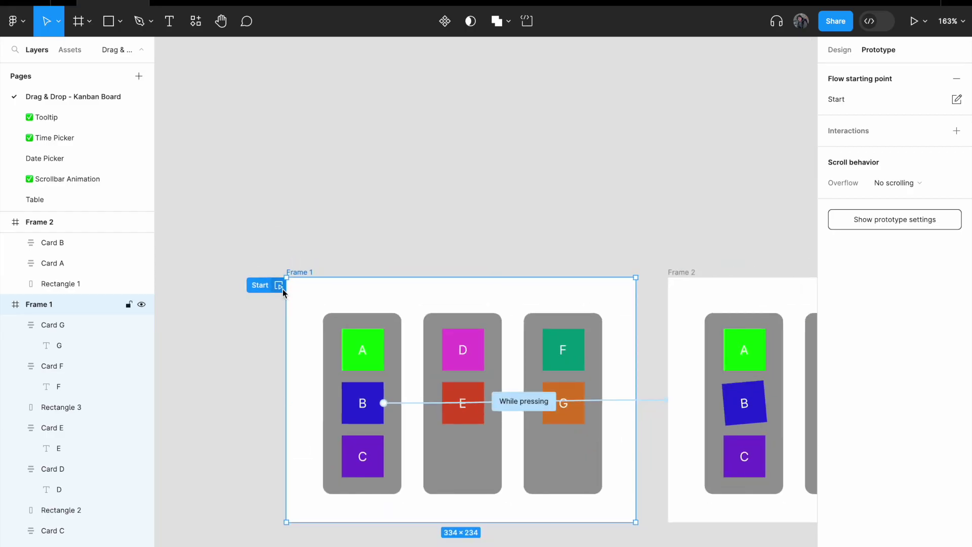
pyautogui.click(280, 286)
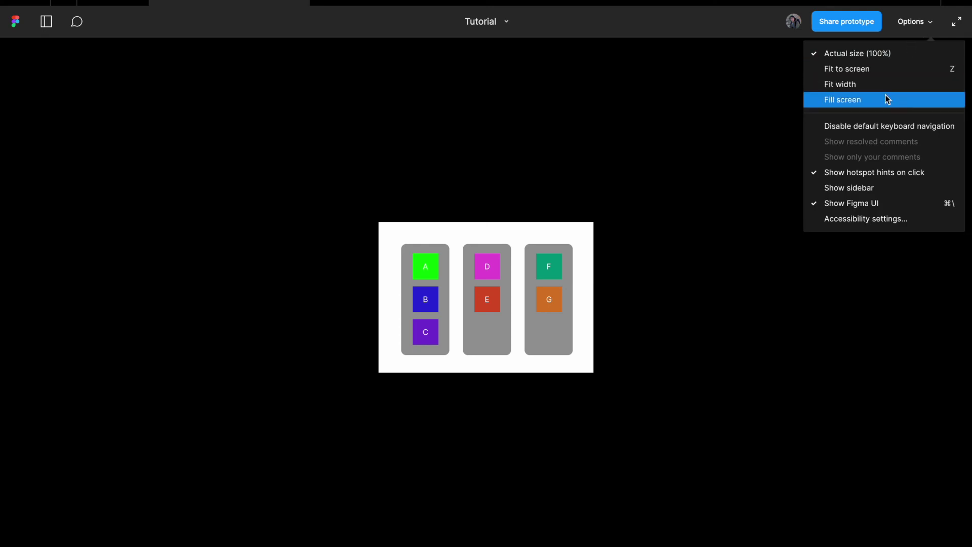
# - Switch the prototype view to Fill screen so the kanban board enlarges
pyautogui.click(886, 96)
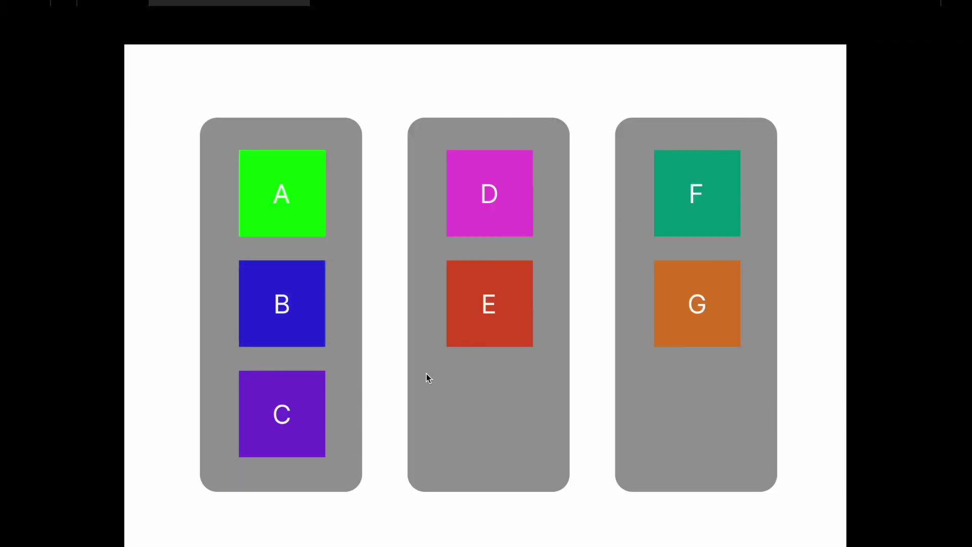